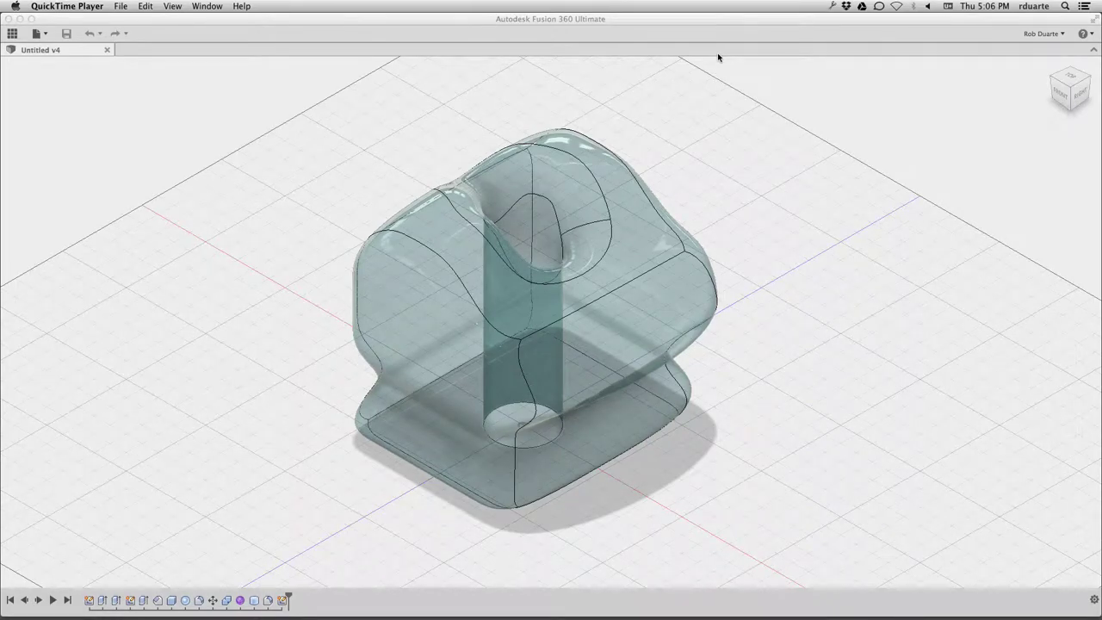
- Activate the Untitled v4 Fusion 360 window and check the workspace list without switching
left_click(267, 20)
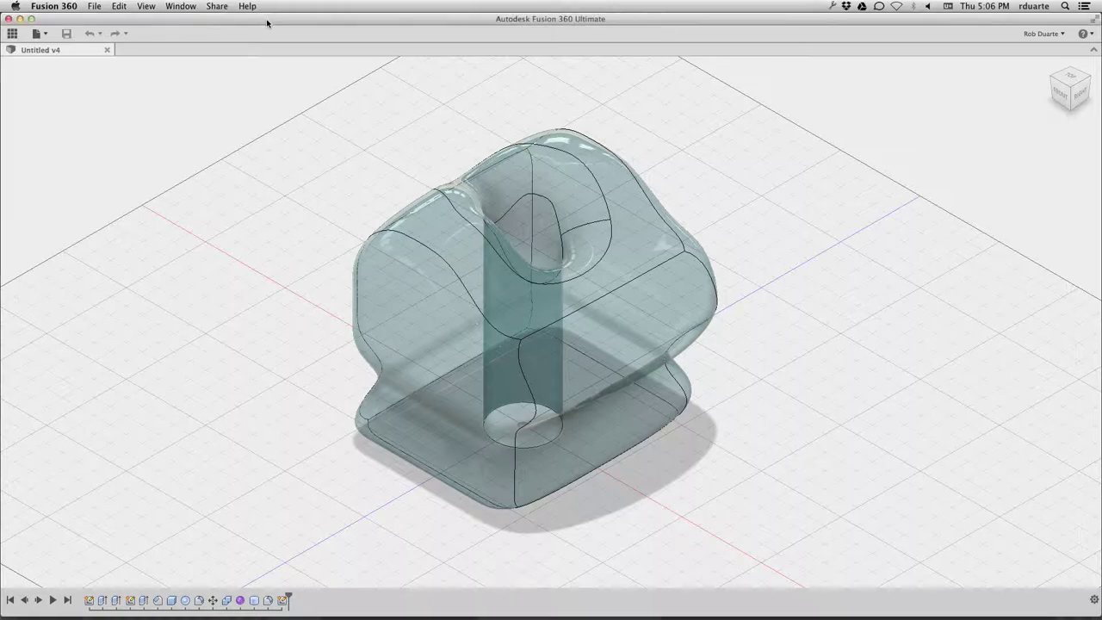
left_click(49, 69)
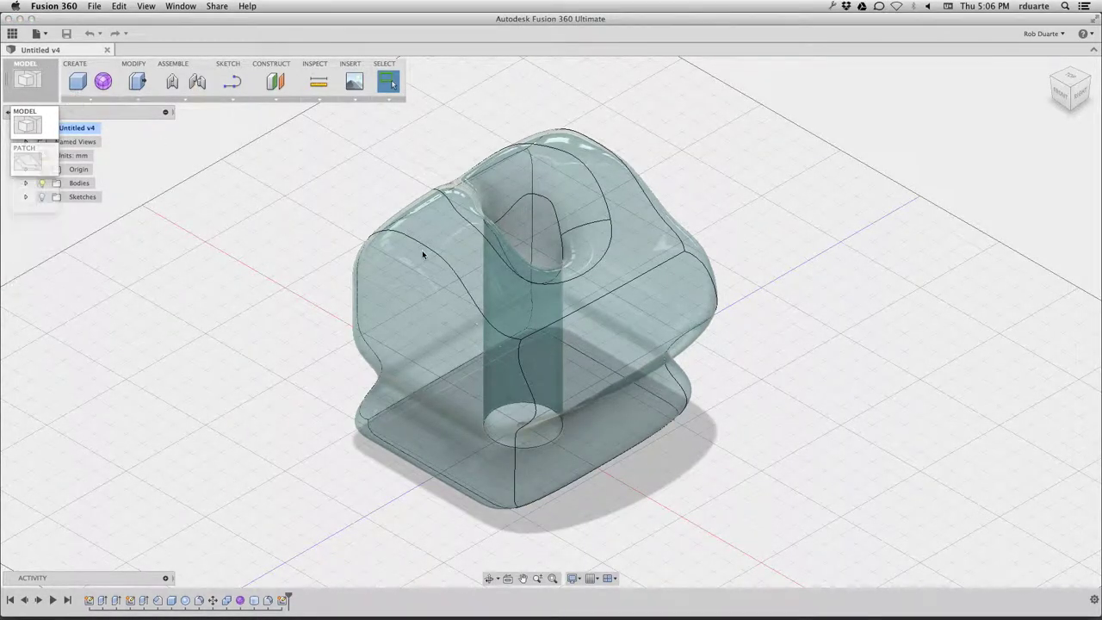
left_click(39, 69)
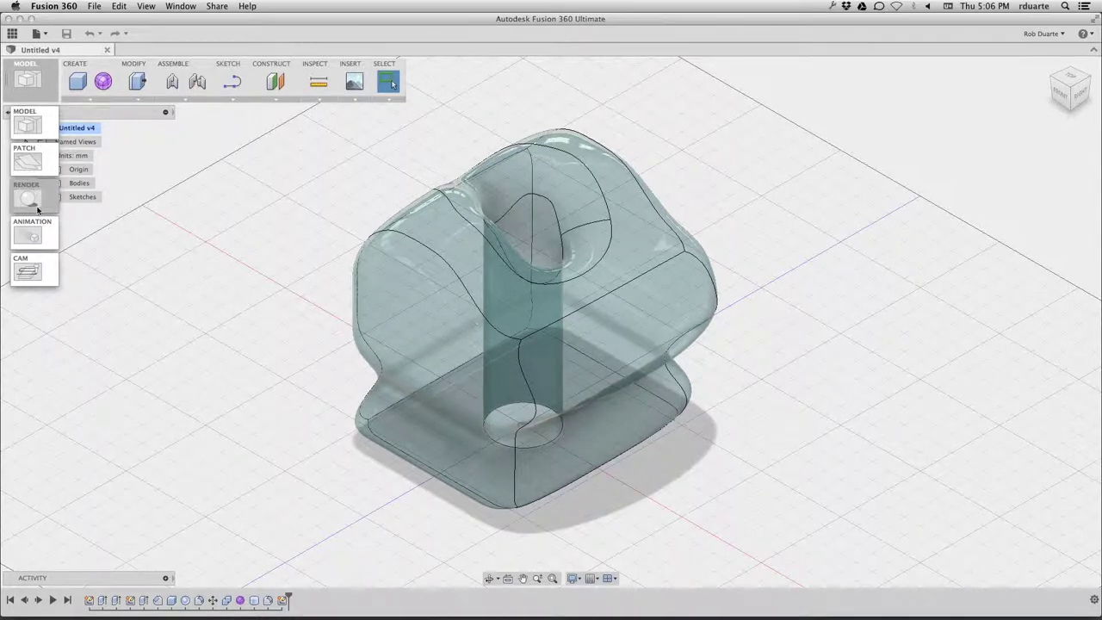
key("Escape")
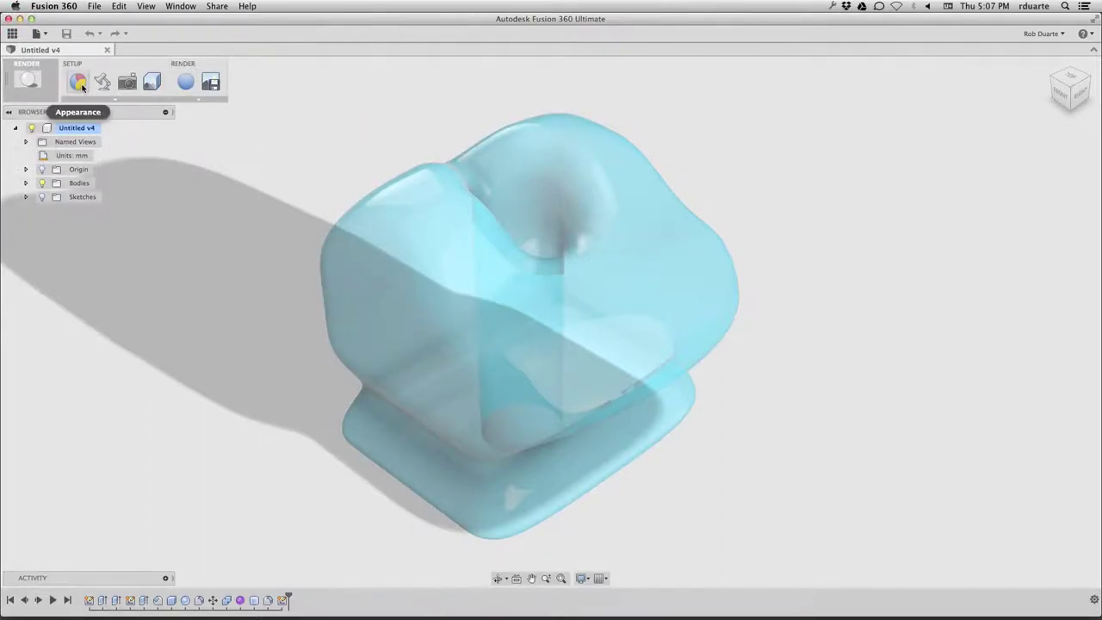
- Switch to the Render workspace and open the Appearance panel as a floating window
left_click(114, 100)
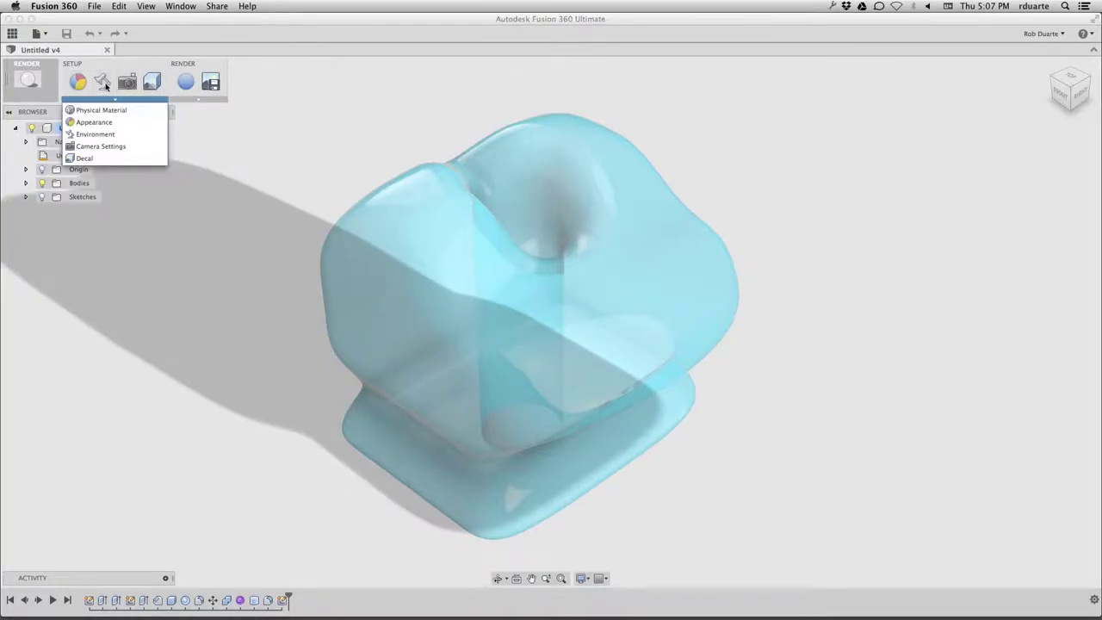
left_click(79, 83)
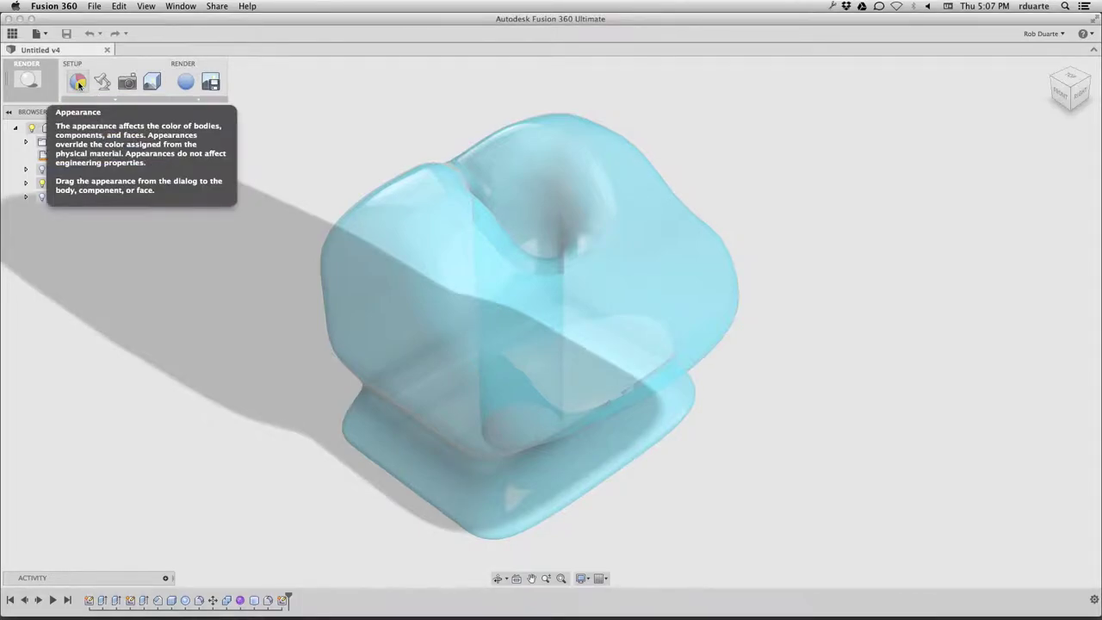
left_click(79, 84)
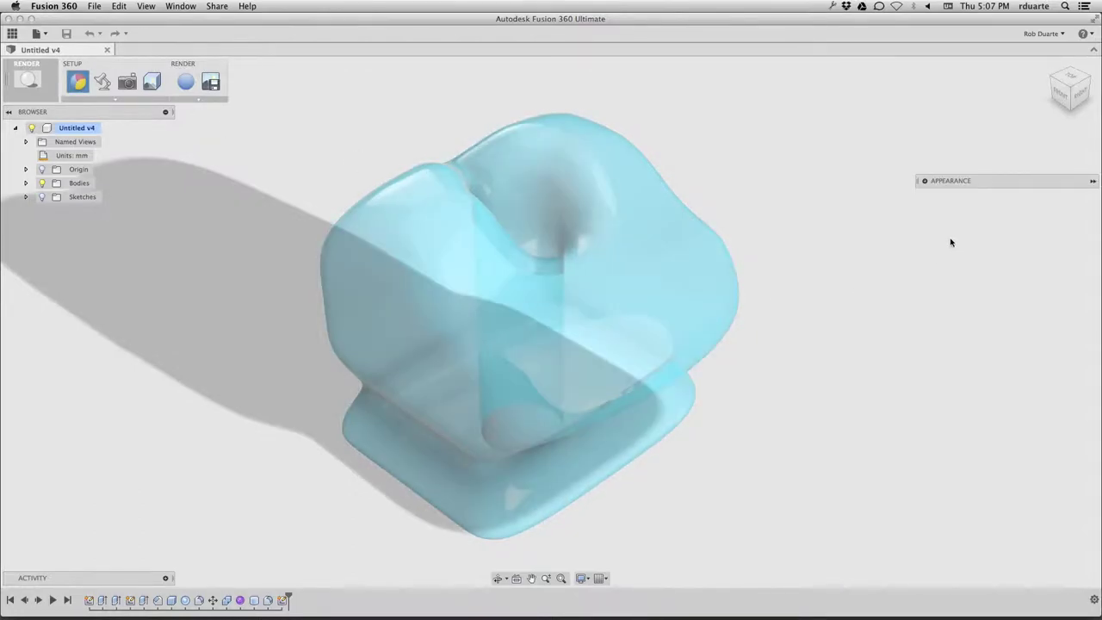
left_click(947, 179)
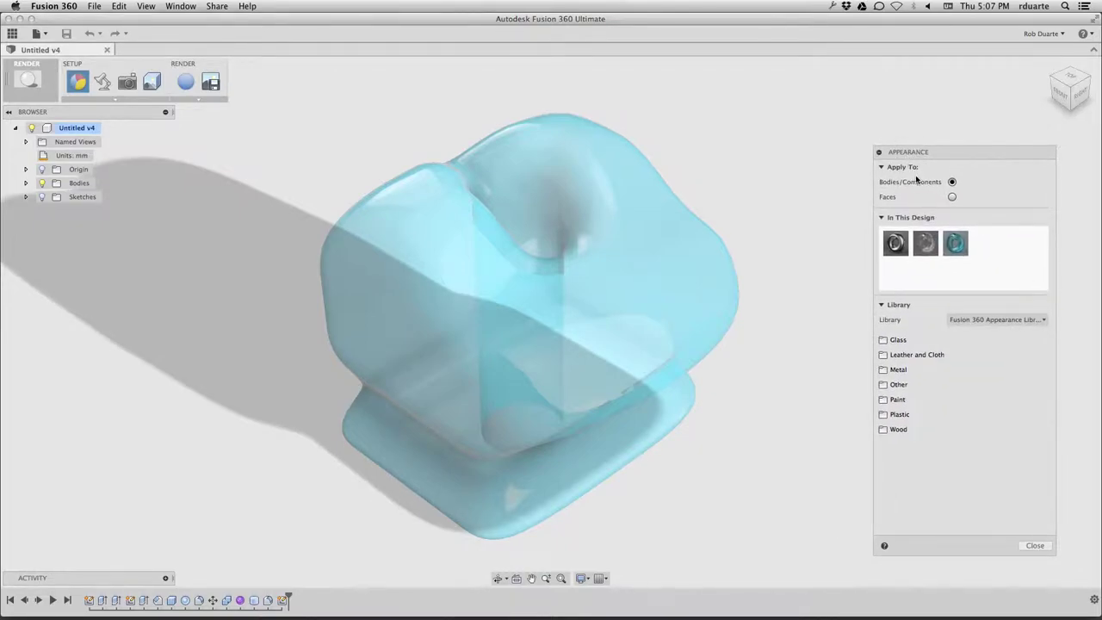
- Drag Glass (Blue) from Library > Glass > Smooth onto the body
left_click(897, 341)
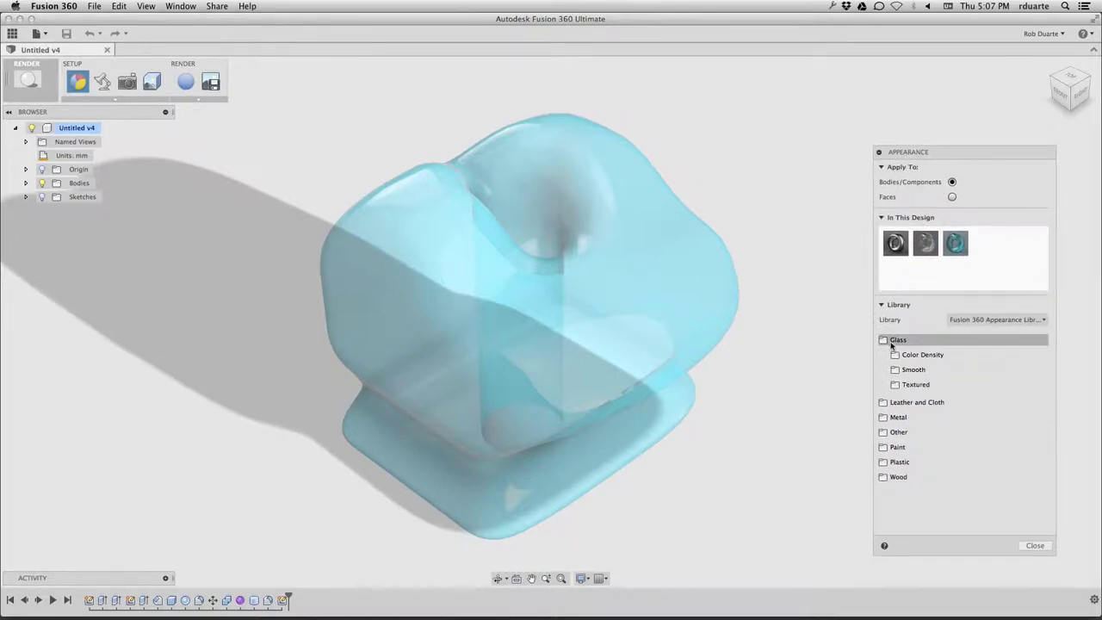
left_click(913, 370)
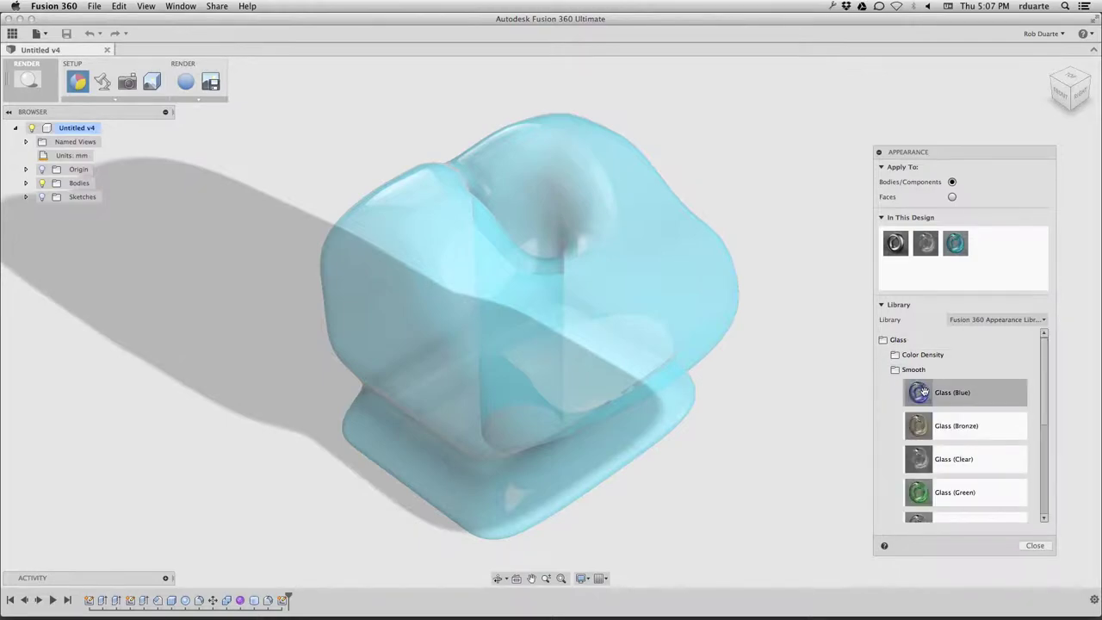
left_click(922, 393)
left_click_drag(921, 392, 506, 251)
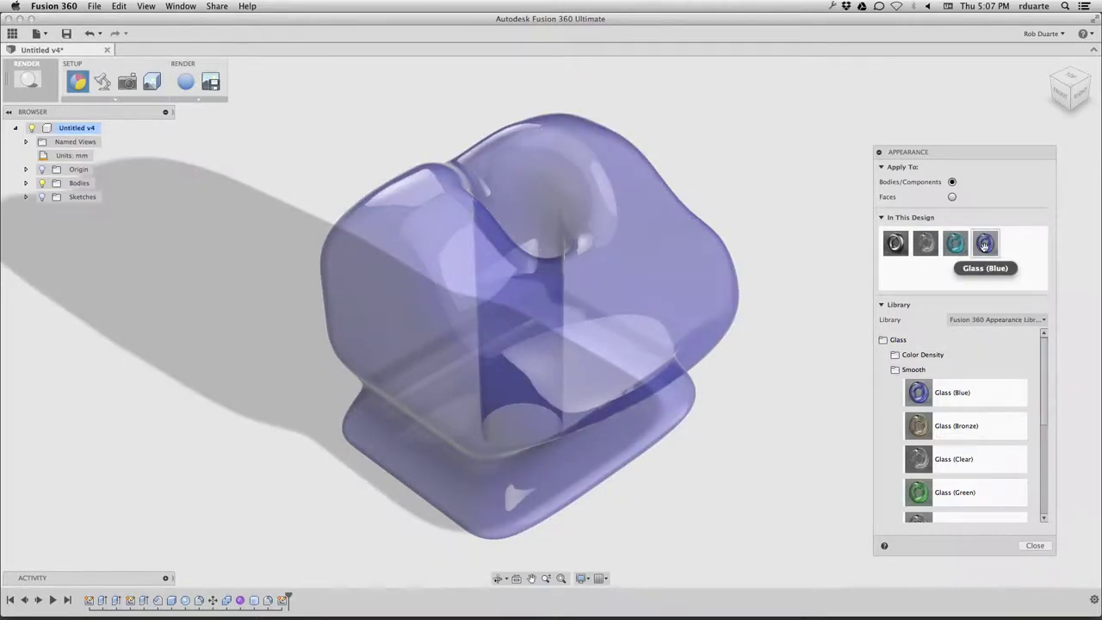
right_click(987, 247)
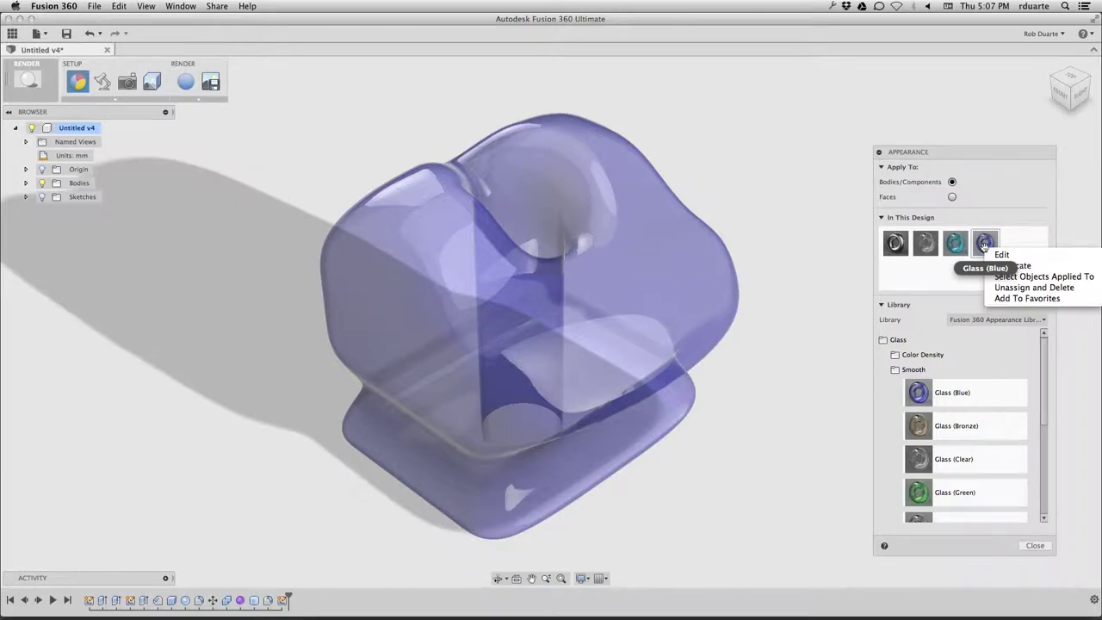
- Duplicate the Glass (Blue) appearance and open the copy for editing
left_click(991, 245)
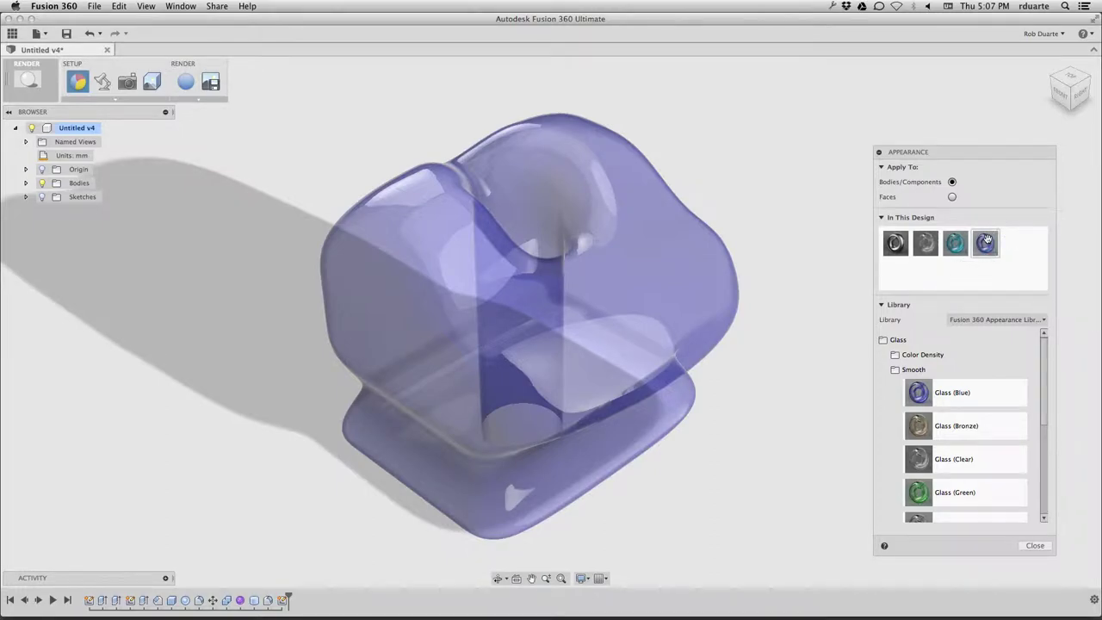
right_click(994, 248)
left_click(1013, 258)
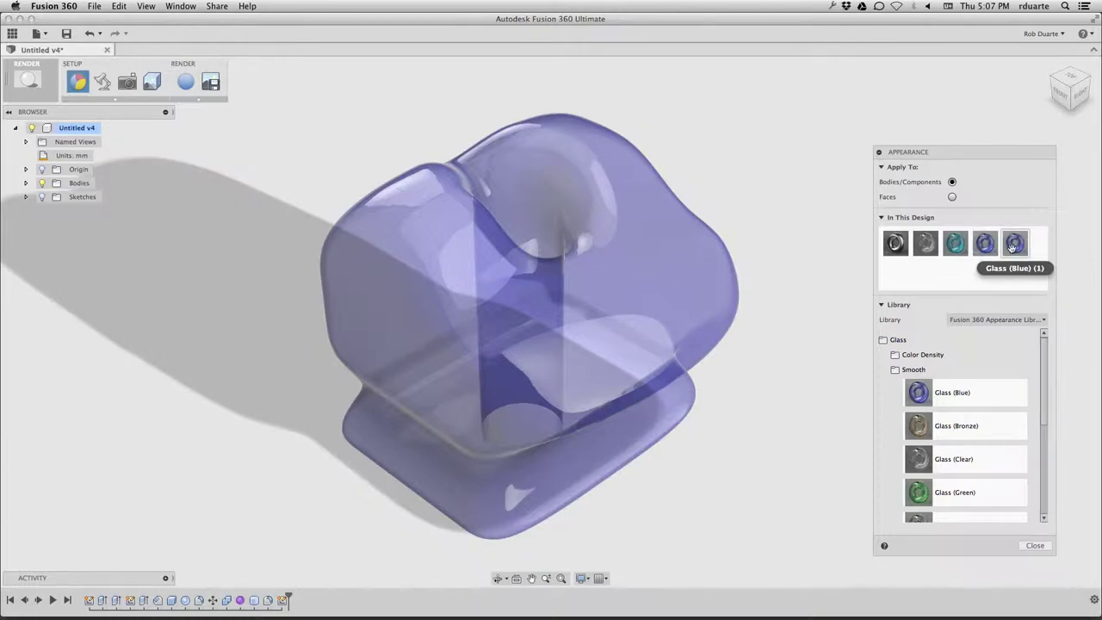
right_click(1013, 247)
left_click(1017, 253)
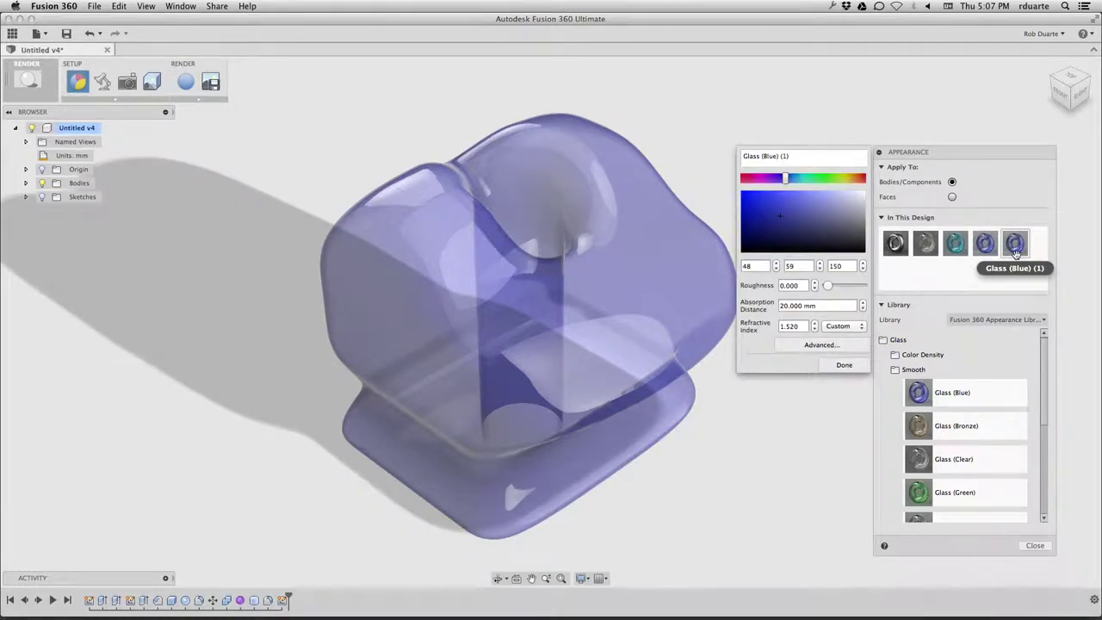
- Make the copy orange (RGB 233 203 132), name it Glass Orange, roughness 0.164
left_click(850, 178)
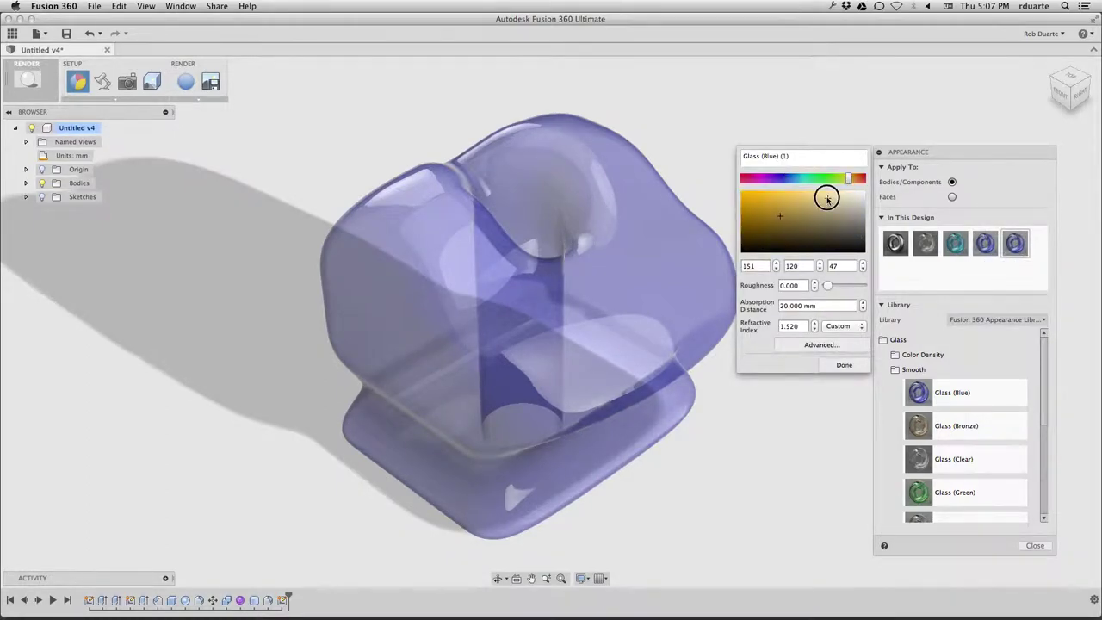
left_click_drag(827, 199, 811, 198)
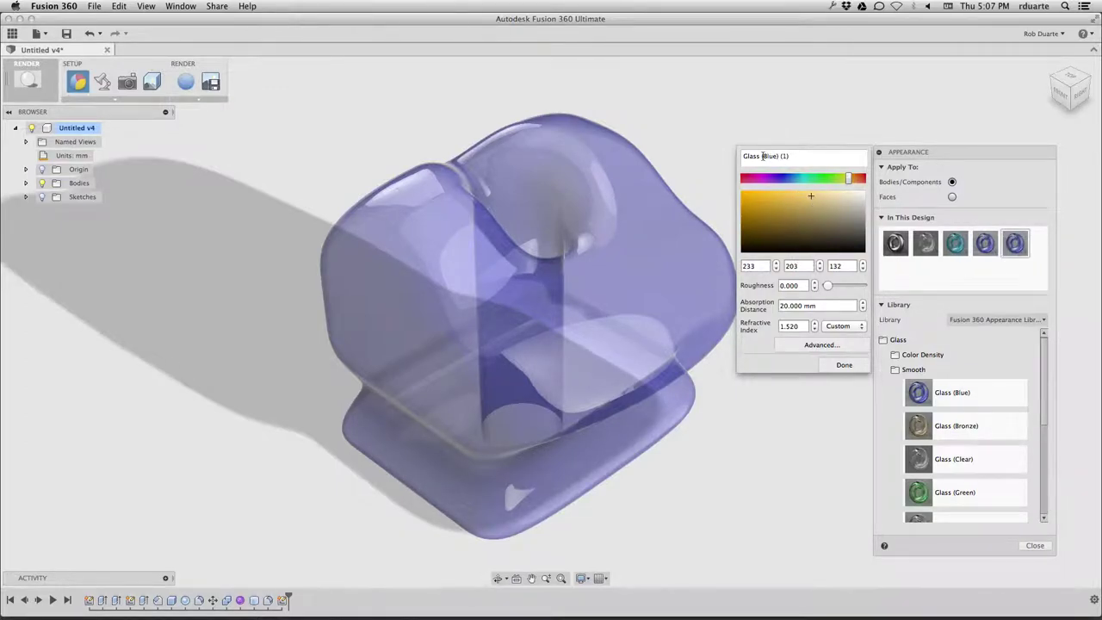
left_click_drag(763, 156, 802, 160)
type("Orange")
left_click_drag(828, 285, 834, 285)
left_click(822, 346)
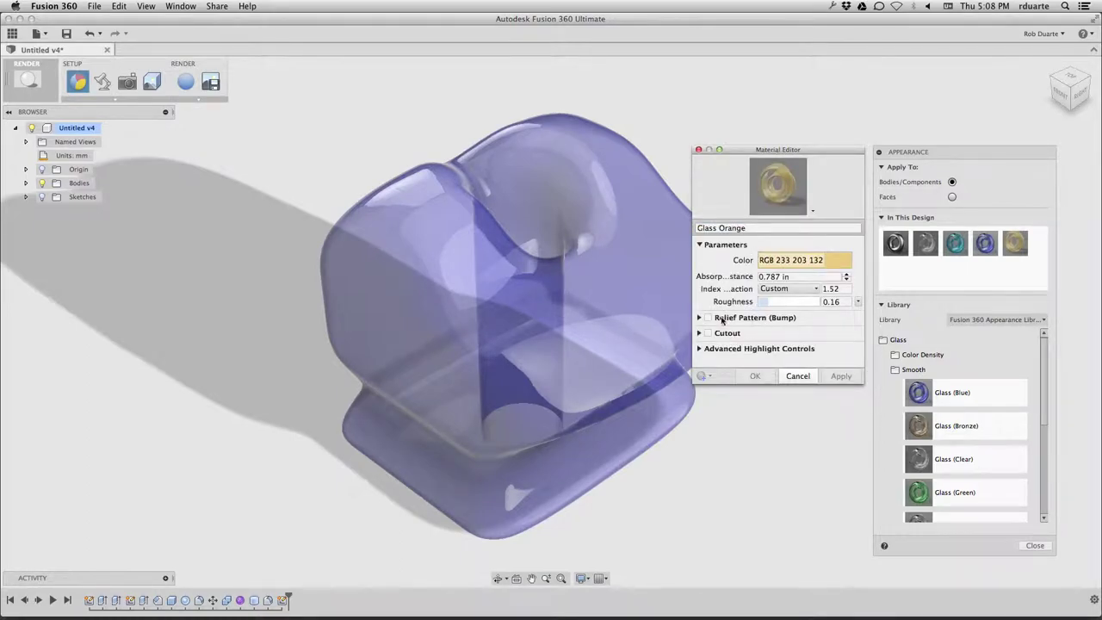
- Inspect Relief Pattern (Bump), Cutout and Advanced Highlight Controls, then cancel the Material Editor
left_click(700, 319)
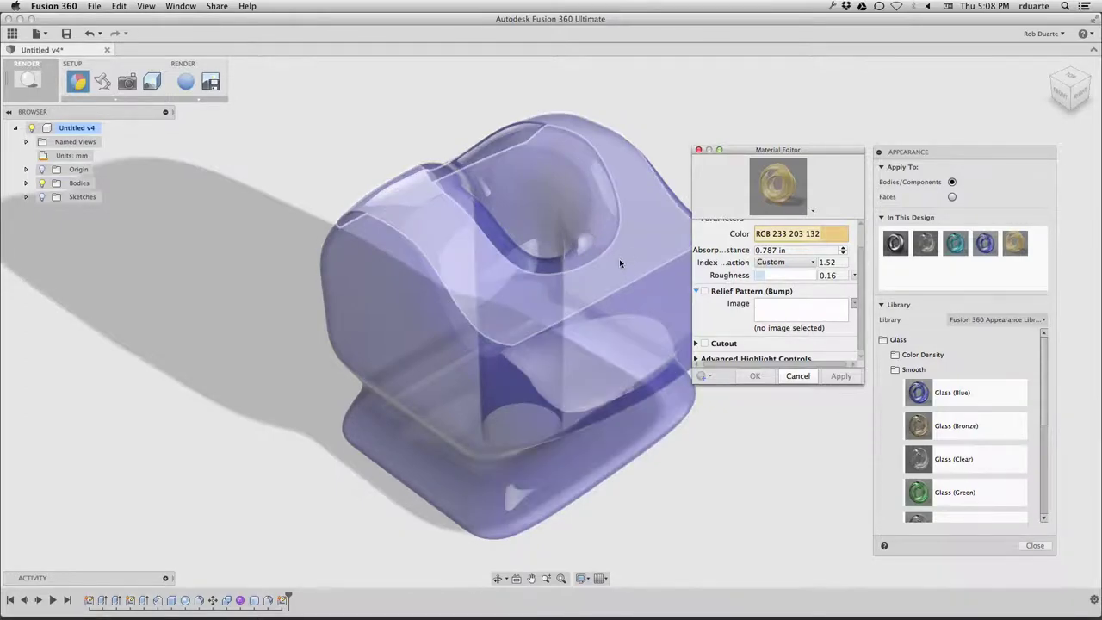
left_click(697, 292)
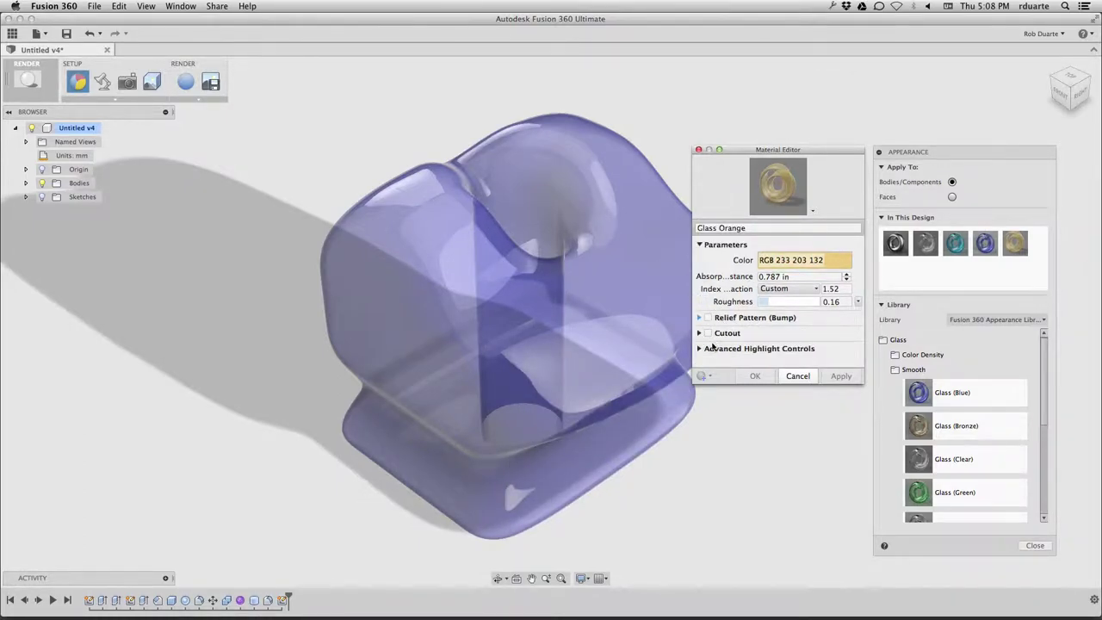
left_click(699, 334)
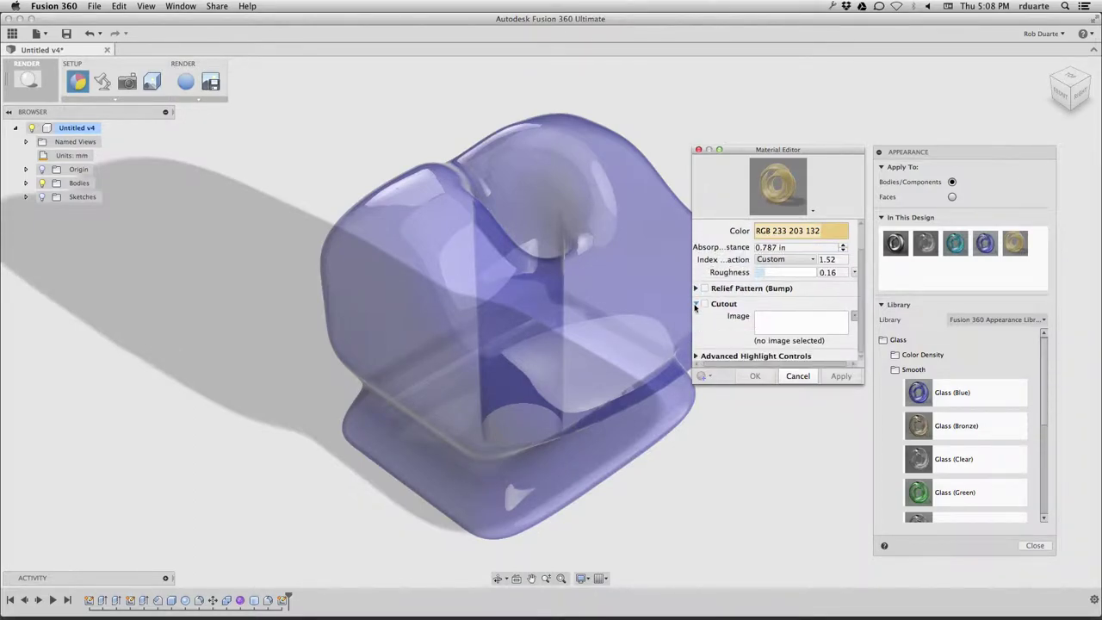
left_click(697, 305)
left_click(699, 347)
scroll(699, 347, "down", 3)
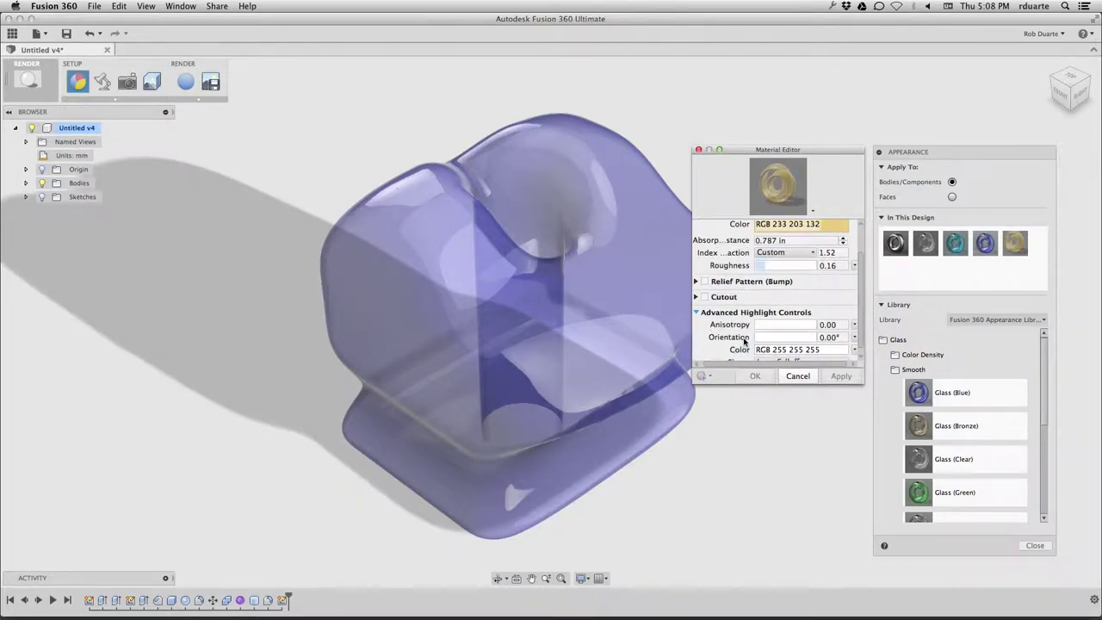
left_click(796, 376)
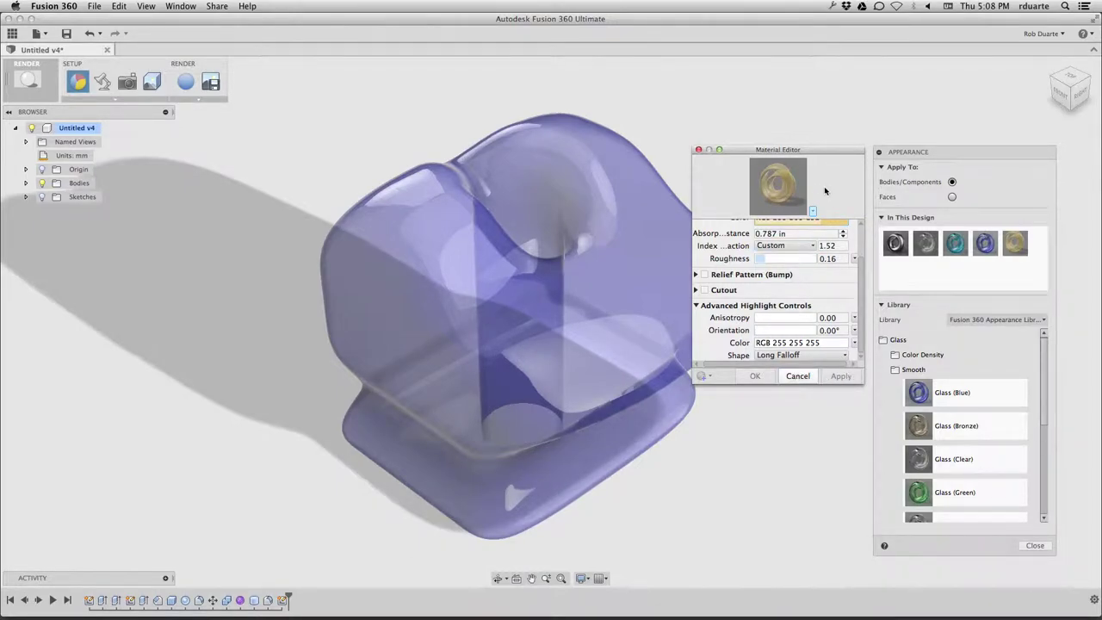
scroll(862, 234, "up", 4)
left_click(798, 376)
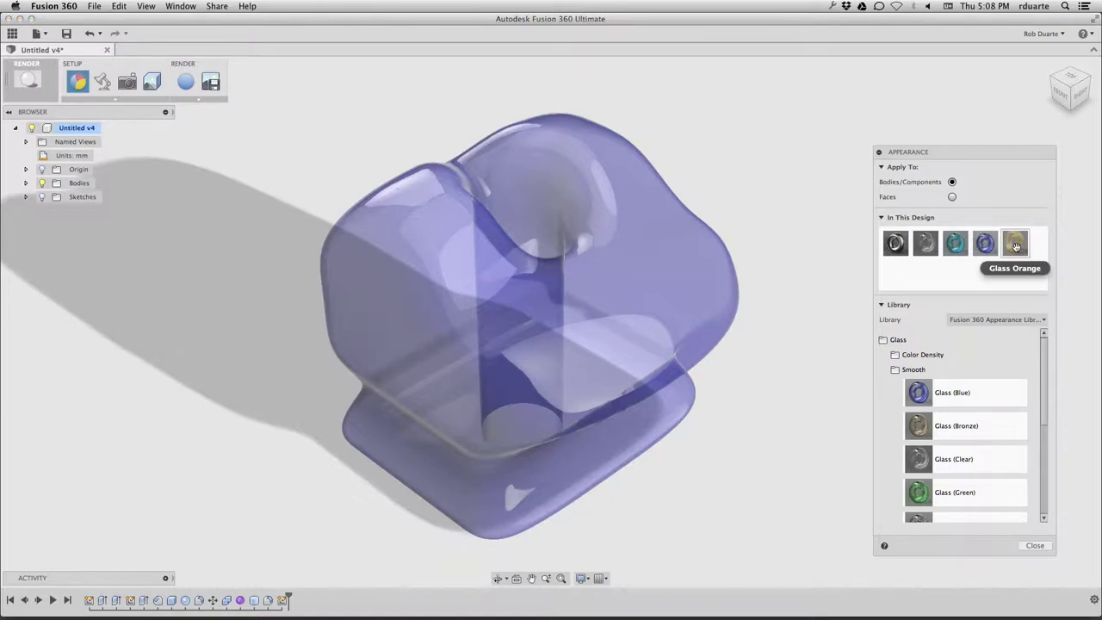
- Drag Glass Orange onto the body, collapse Glass, and choose the Legacy Appearance Library
left_click_drag(1016, 244, 597, 259)
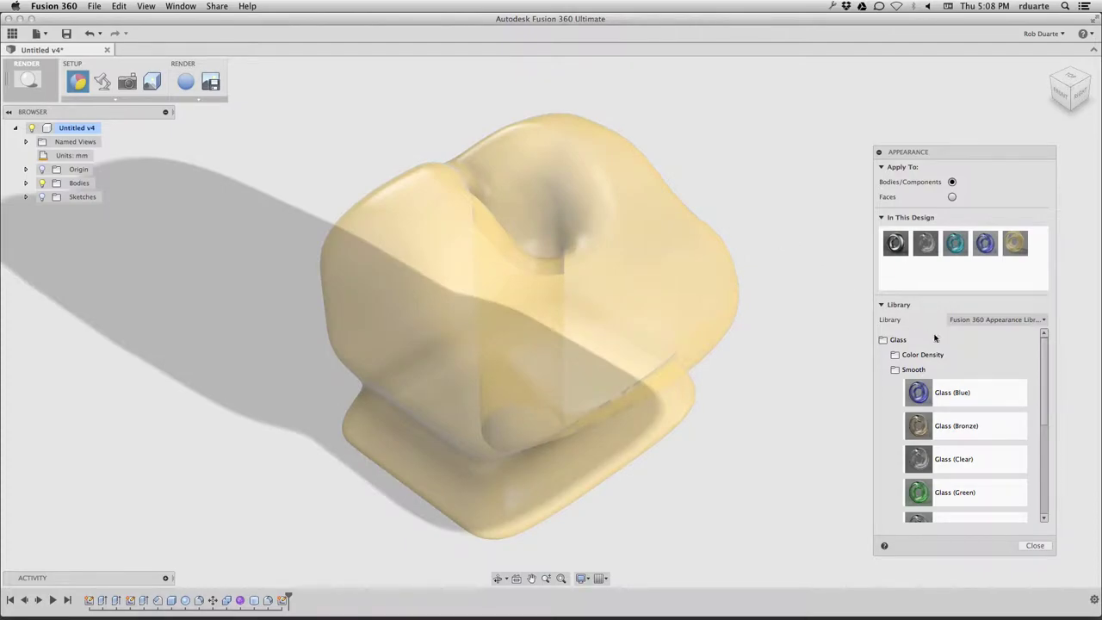
left_click(899, 344)
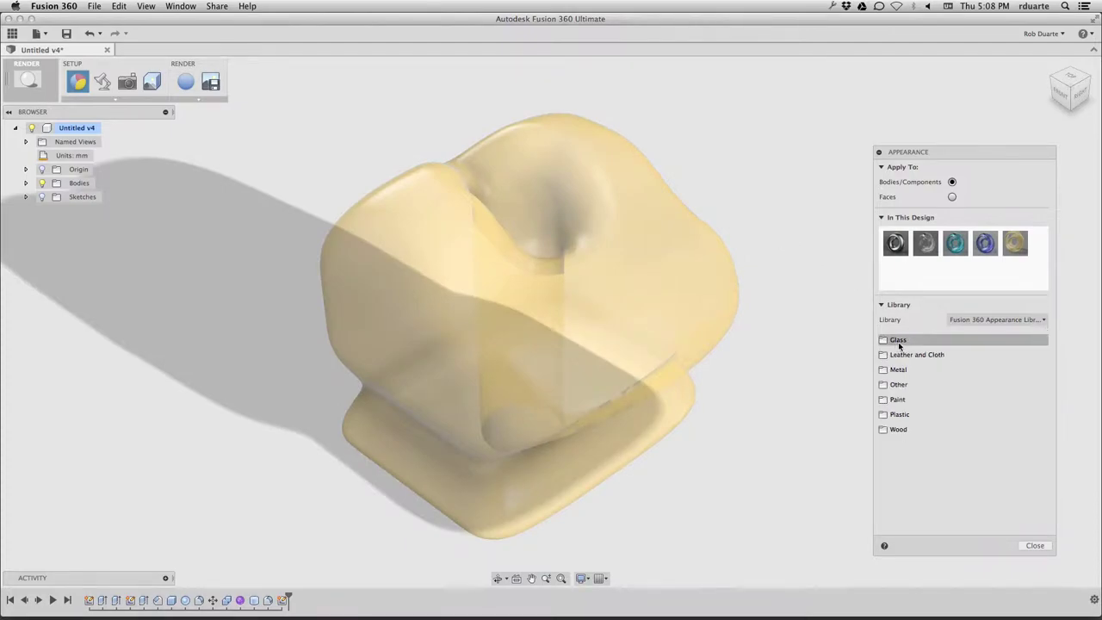
left_click(1025, 320)
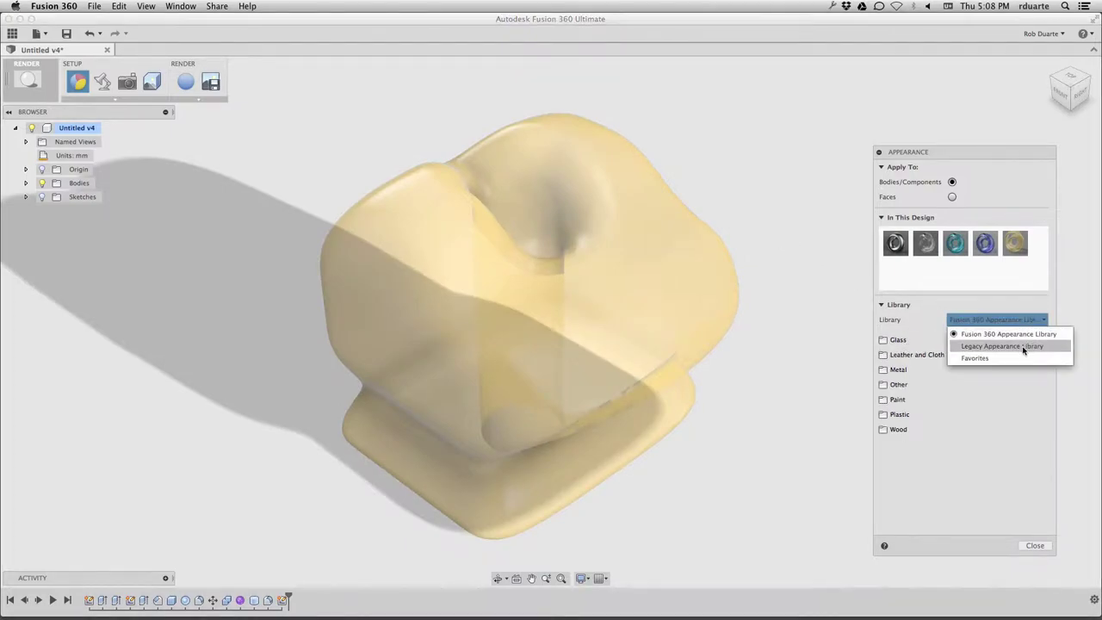
left_click(1024, 347)
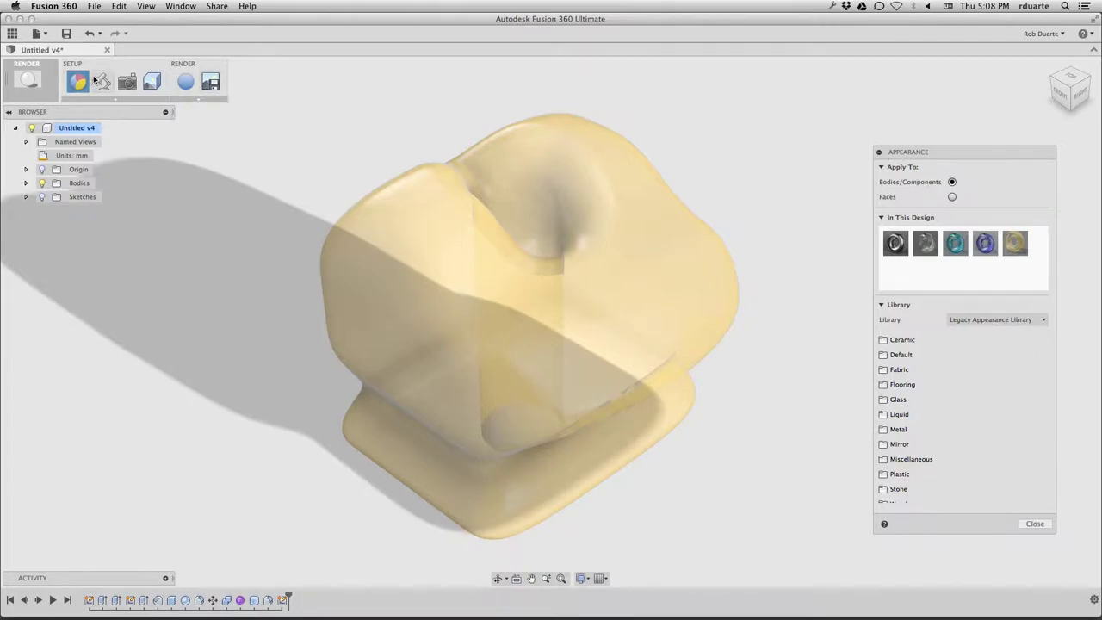
- Set the environment lighting style to Cool Light
left_click(102, 81)
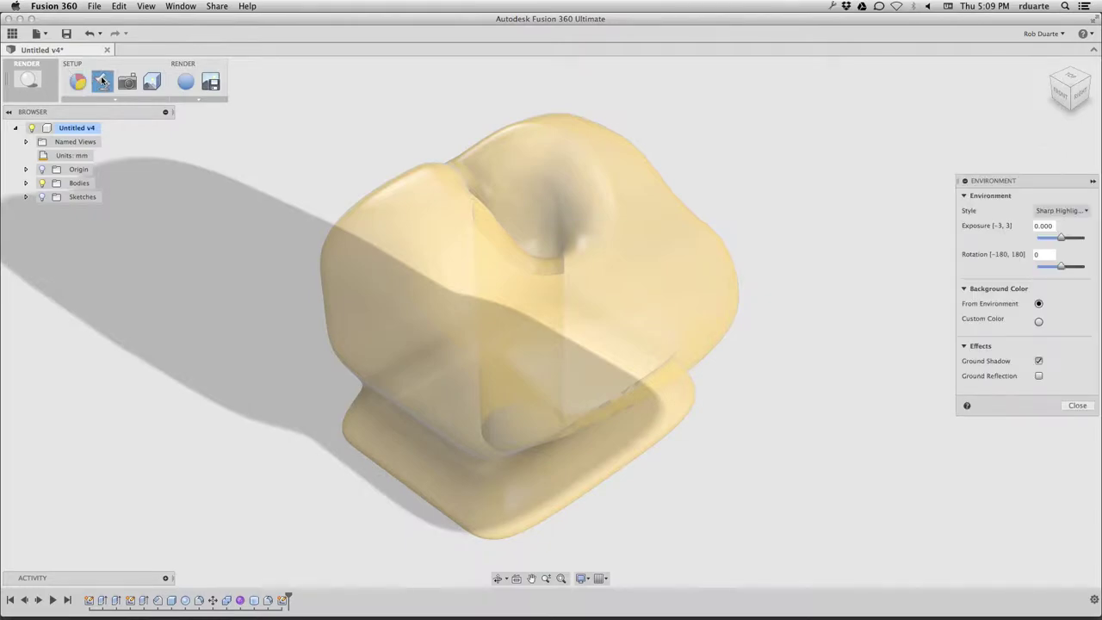
left_click(1062, 211)
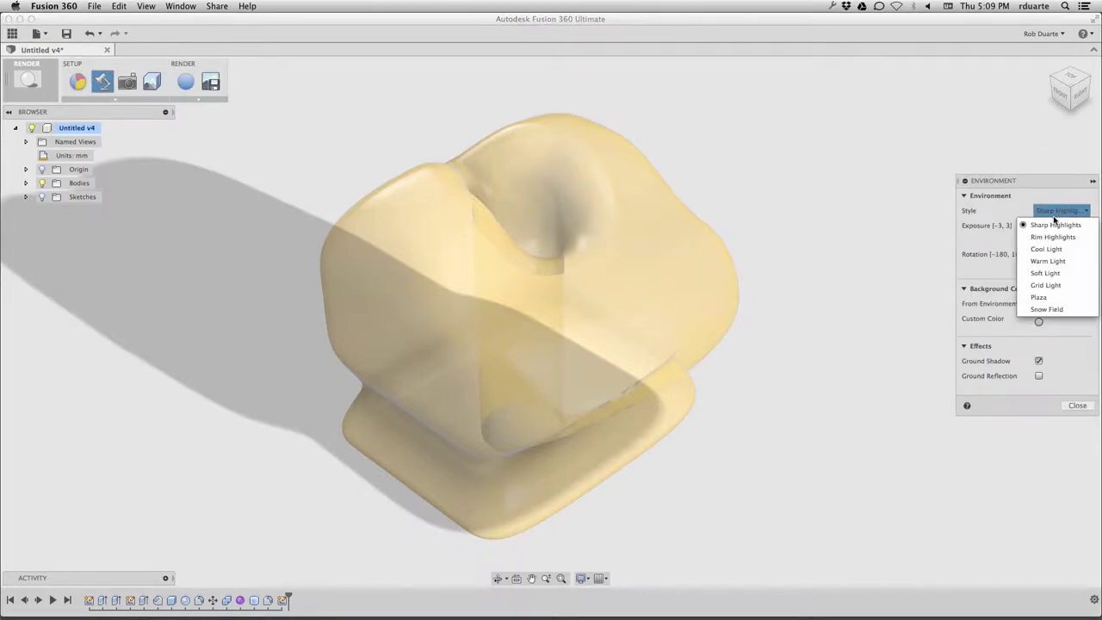
left_click(1053, 250)
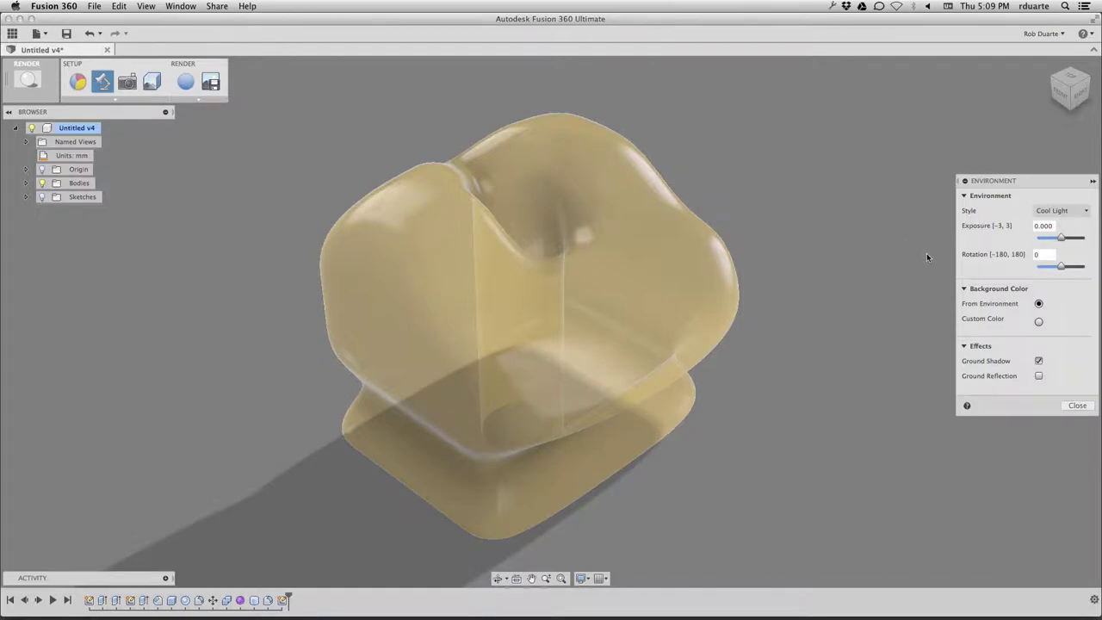
left_click(1076, 212)
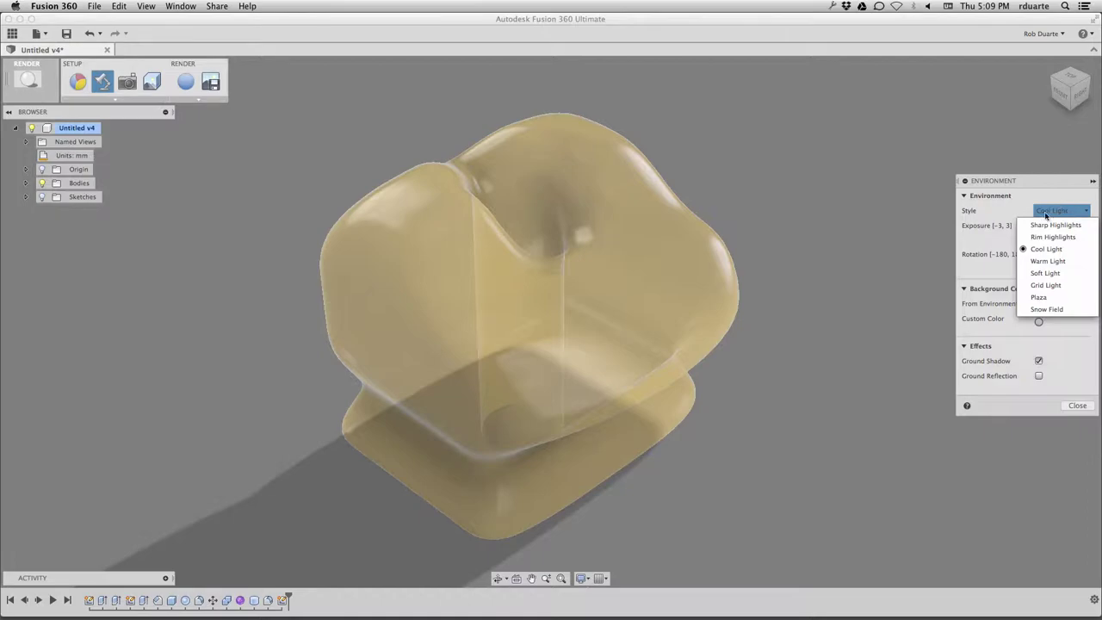
left_click(1033, 209)
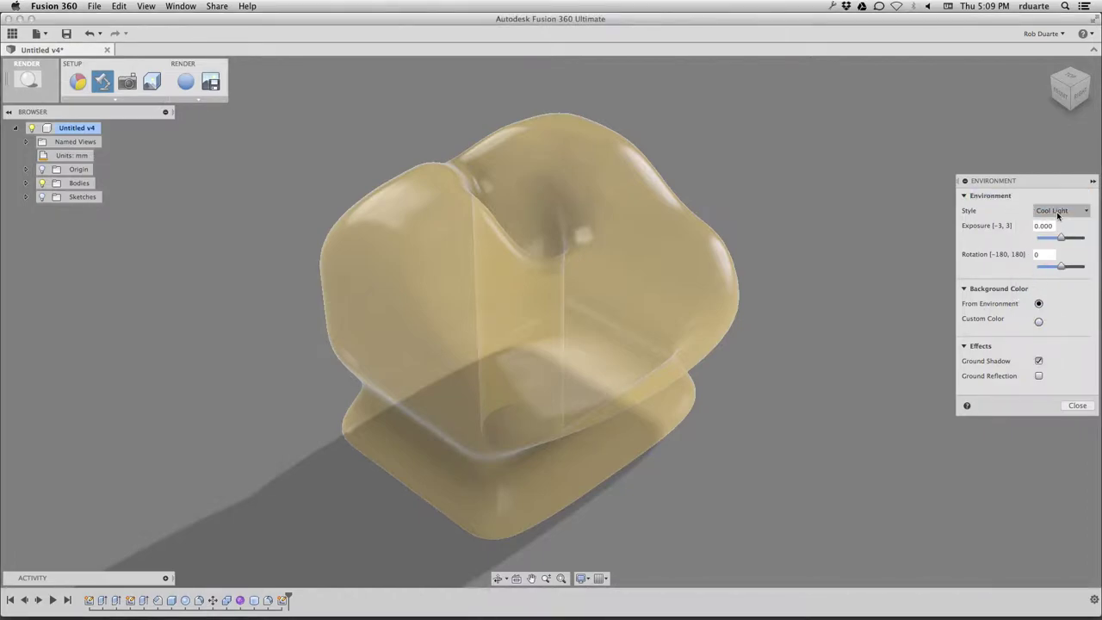
- Give the scene a custom white (255,255,255) background colour
left_click(1039, 321)
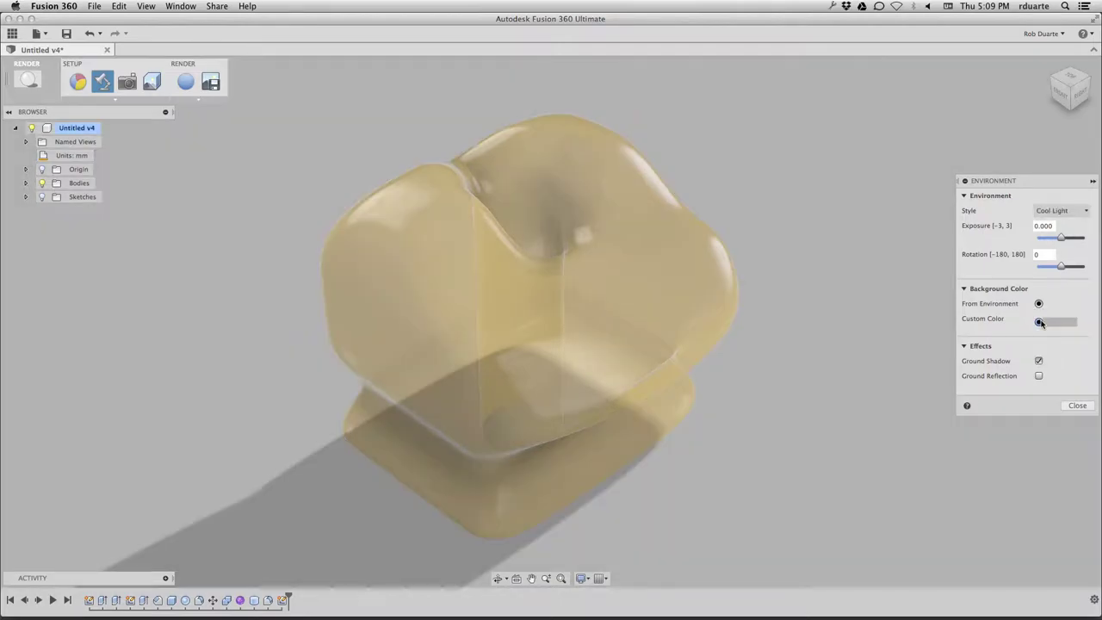
left_click(1056, 323)
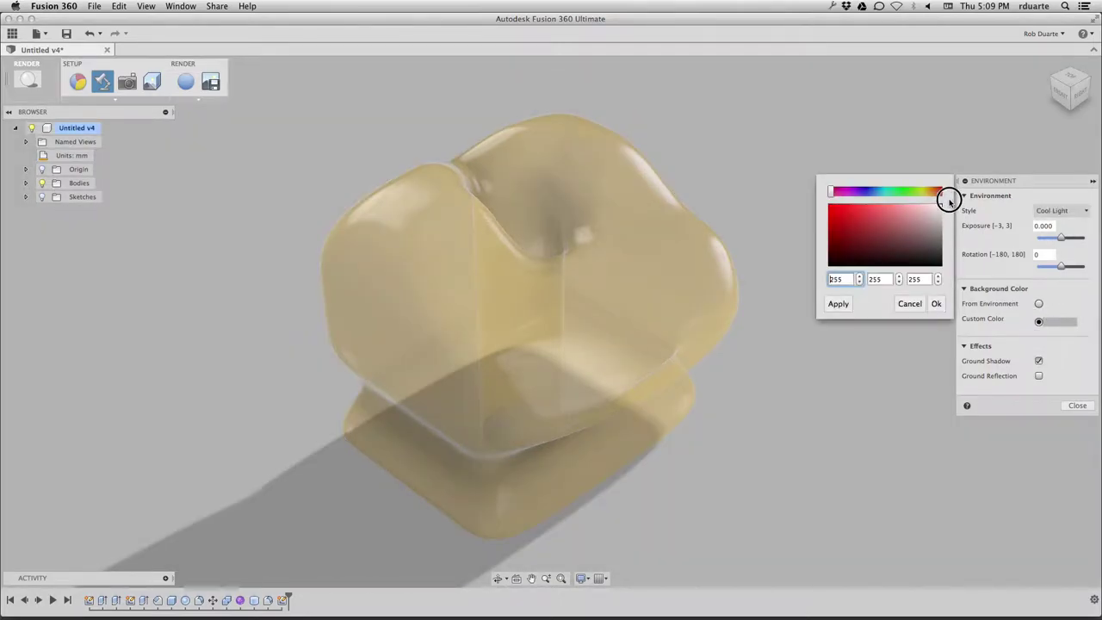
left_click(931, 306)
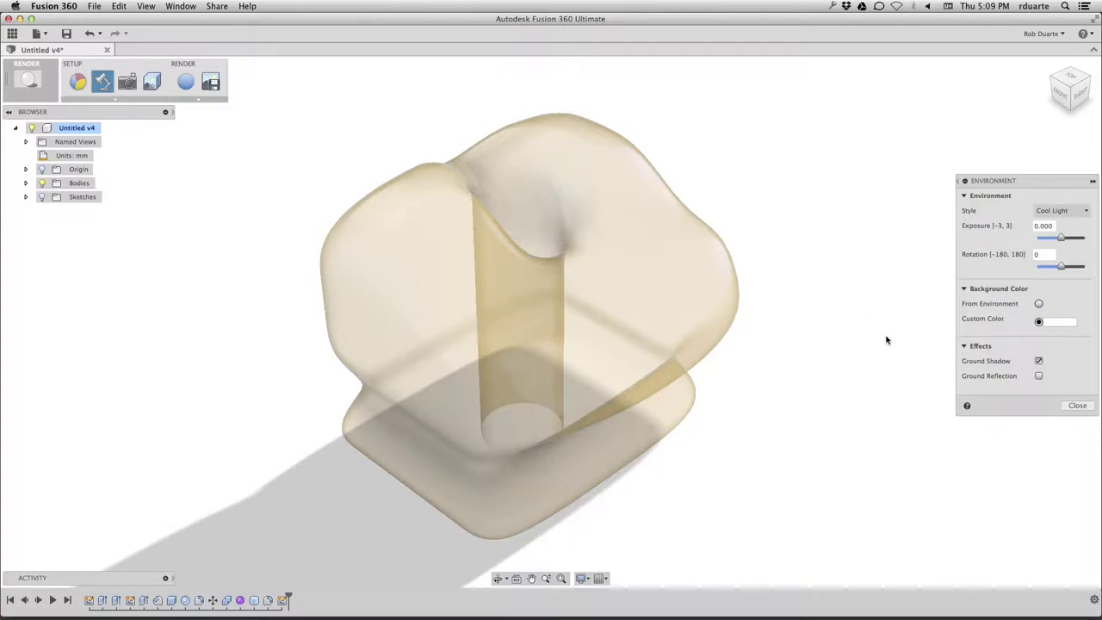
left_click(1083, 210)
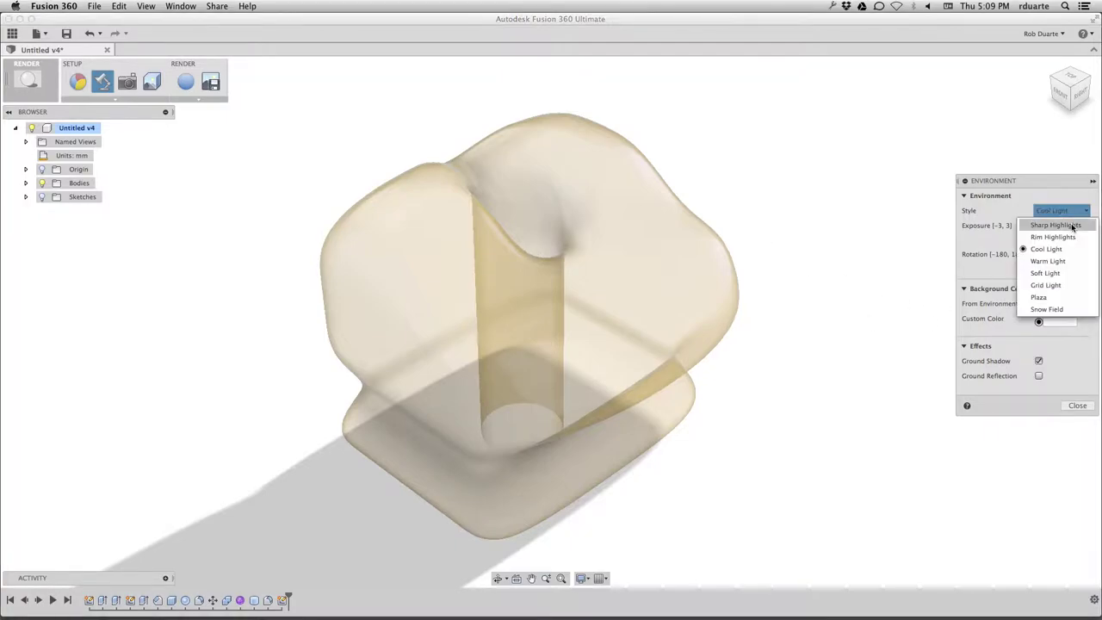
- Compare Sharp Highlights and Cool Light, ending on Sharp Highlights with rotation -17
left_click(1072, 225)
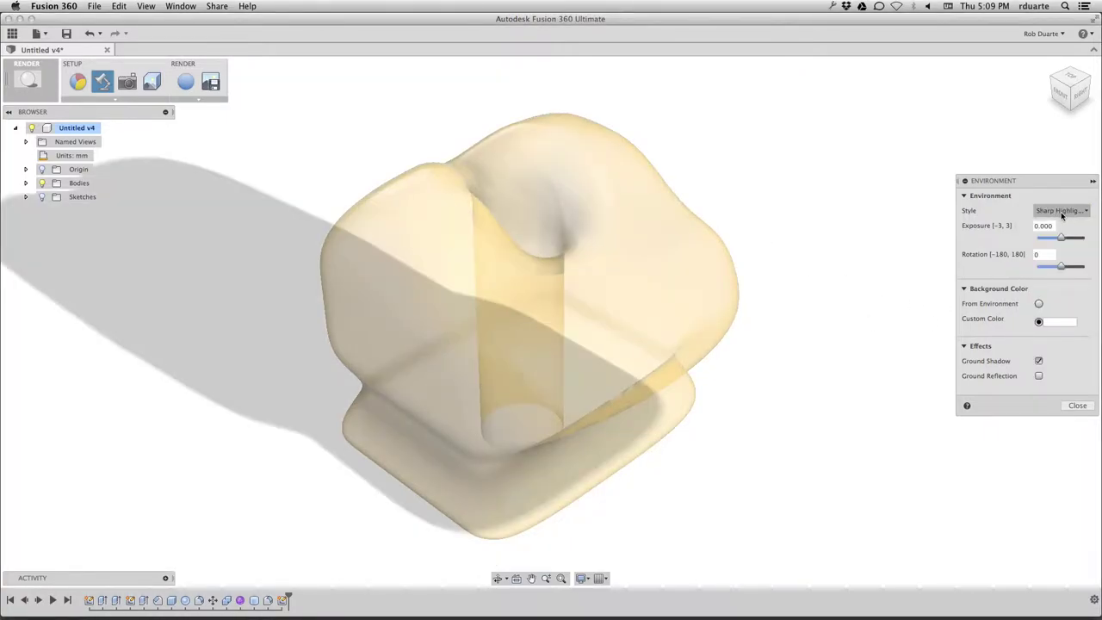
left_click_drag(1061, 269, 1054, 265)
left_click(1062, 210)
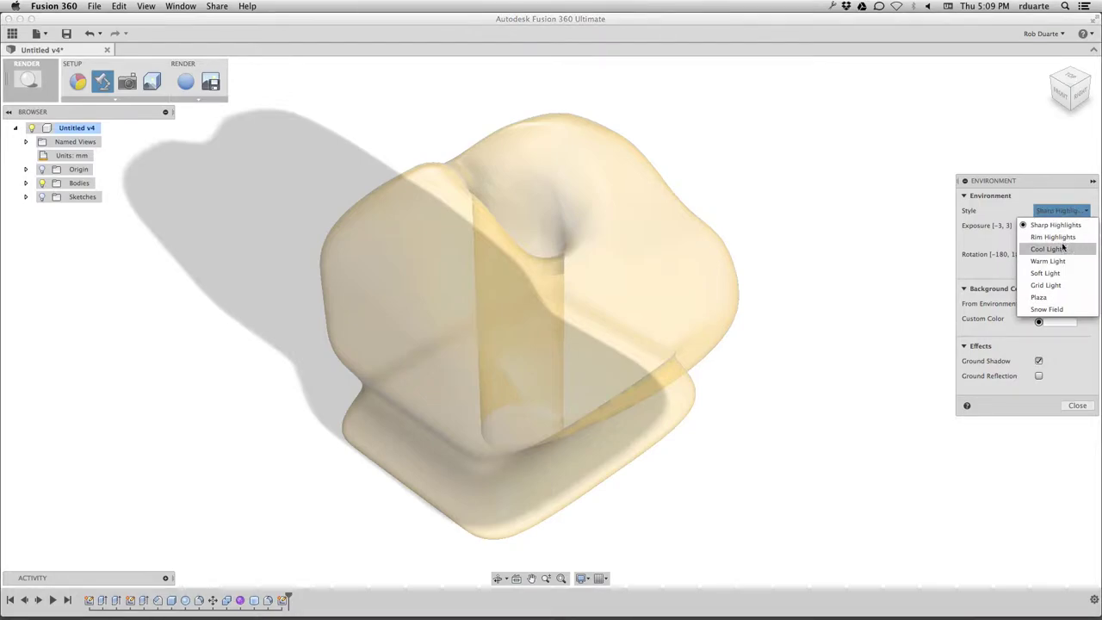
left_click(1064, 249)
left_click_drag(1063, 266, 1046, 267)
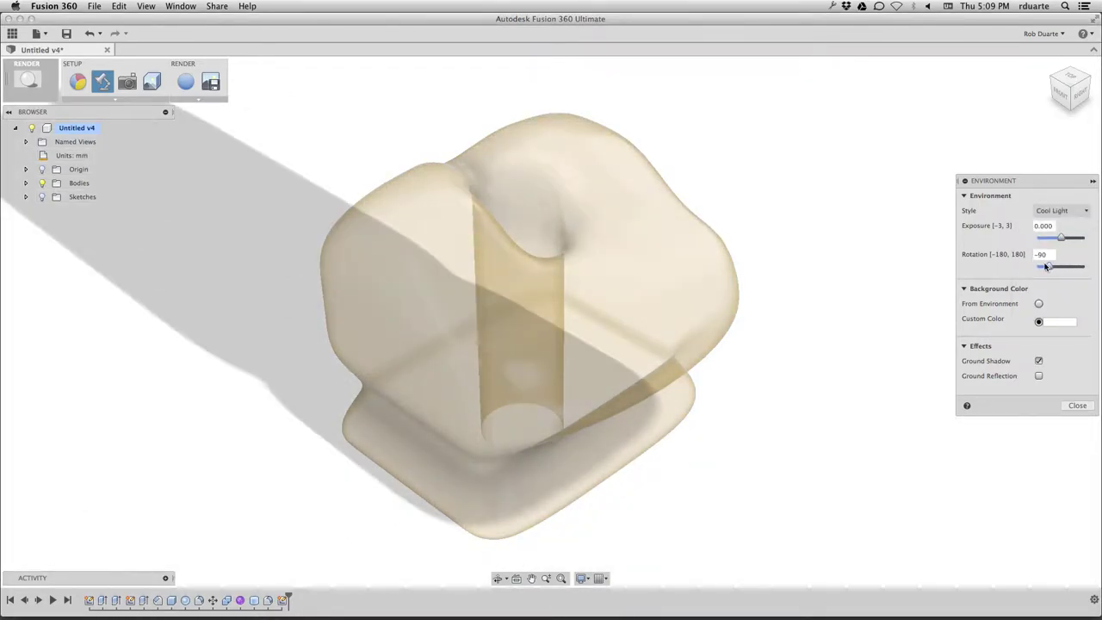
left_click(1062, 211)
left_click(1062, 223)
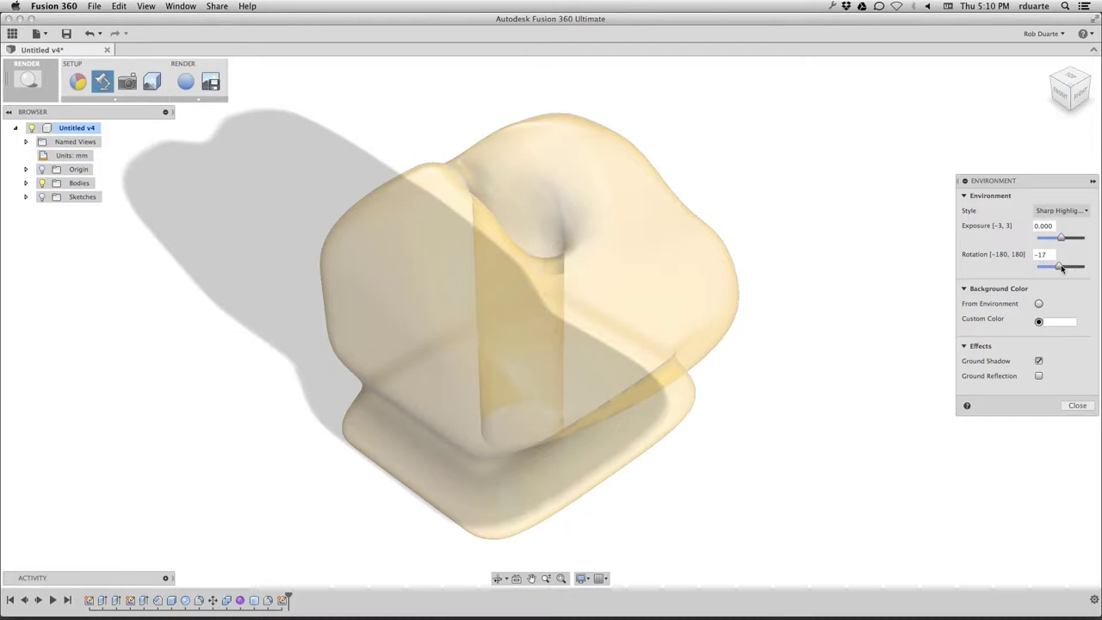
- Leave Ground Shadow and Ground Reflection both enabled, then close the Environment settings
left_click(1040, 362)
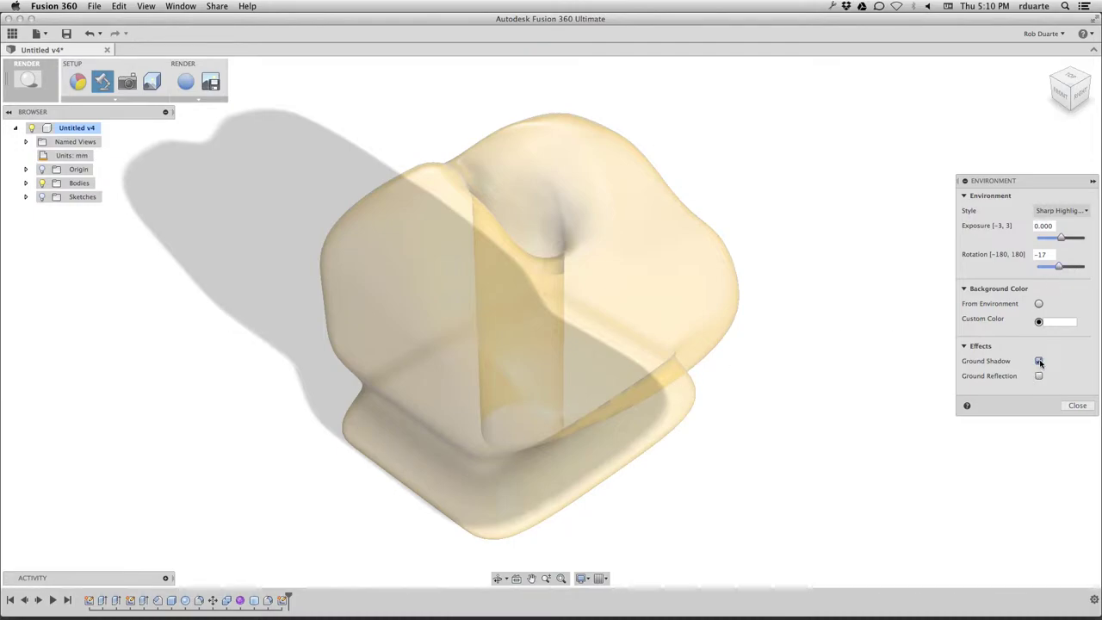
left_click(1040, 362)
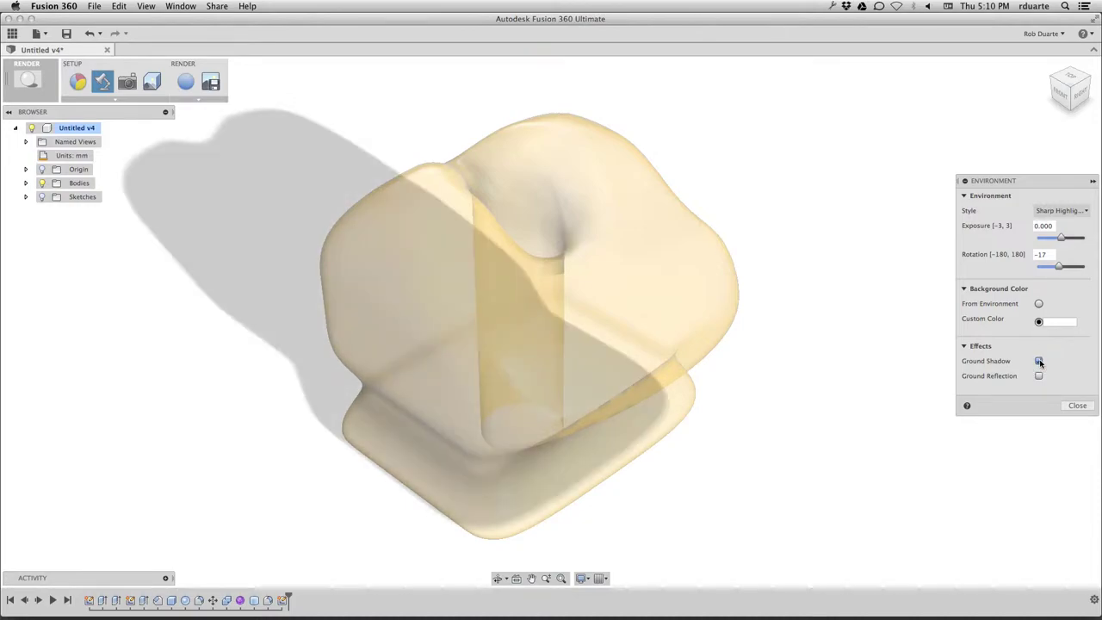
left_click(1039, 362)
left_click(1040, 362)
left_click(1040, 376)
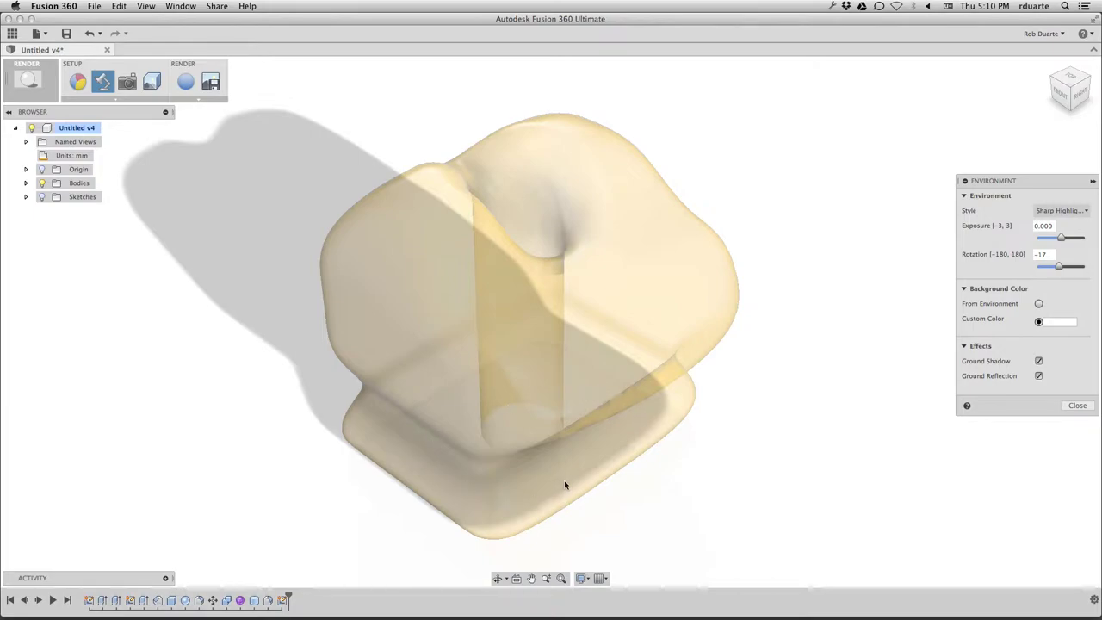
left_click(1040, 377)
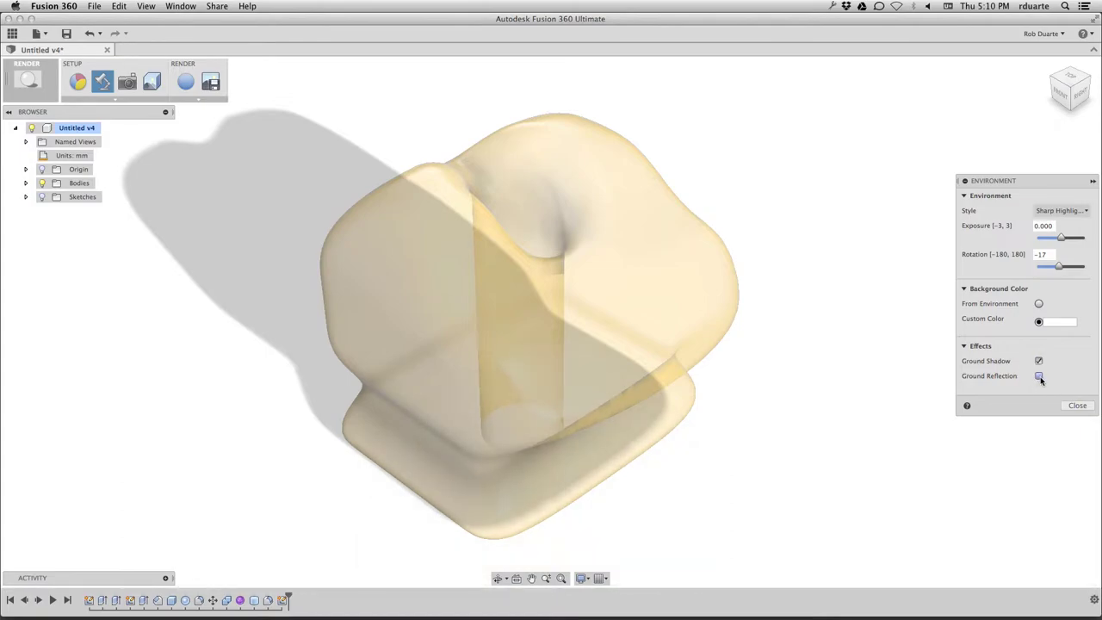
left_click(1040, 377)
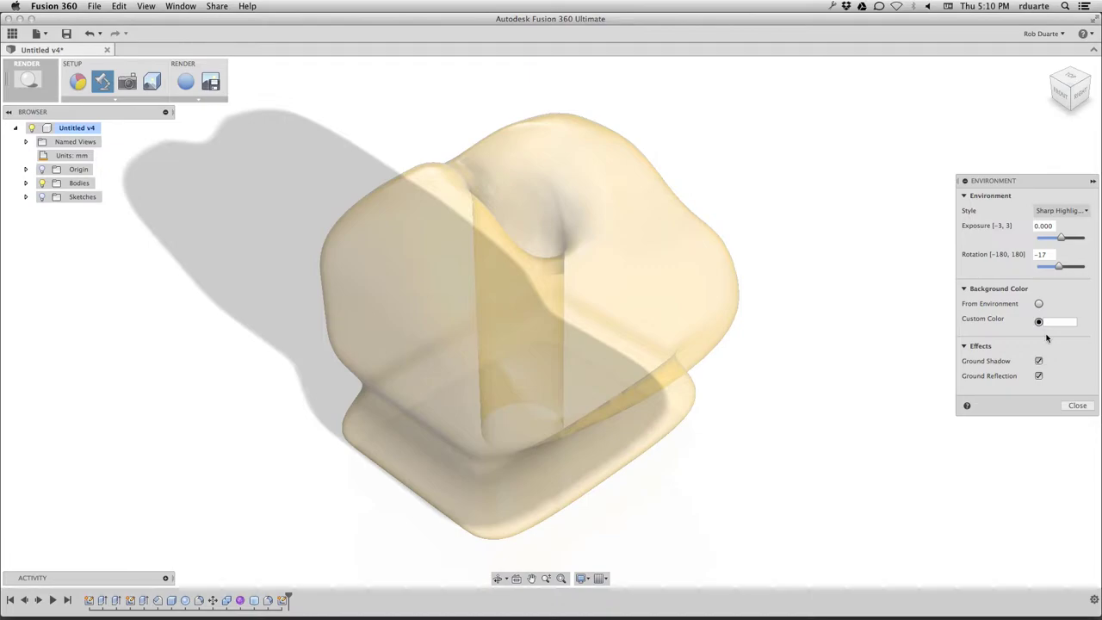
left_click(1078, 406)
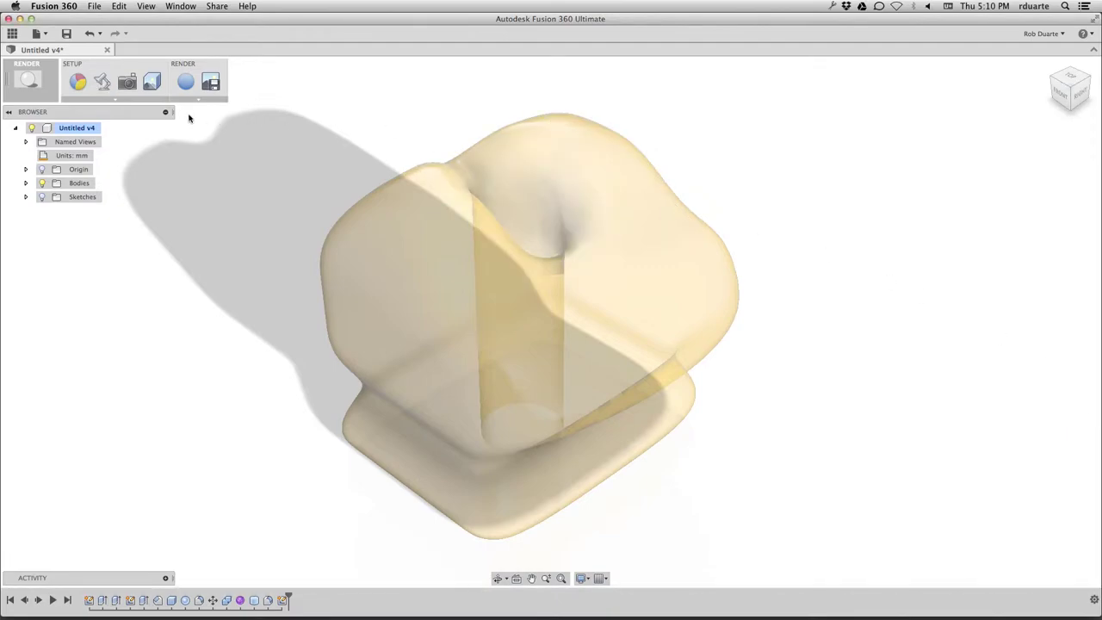
- Open Camera Settings and compare Orthographic with Perspective, ending on Perspective at 90 mm
left_click(127, 82)
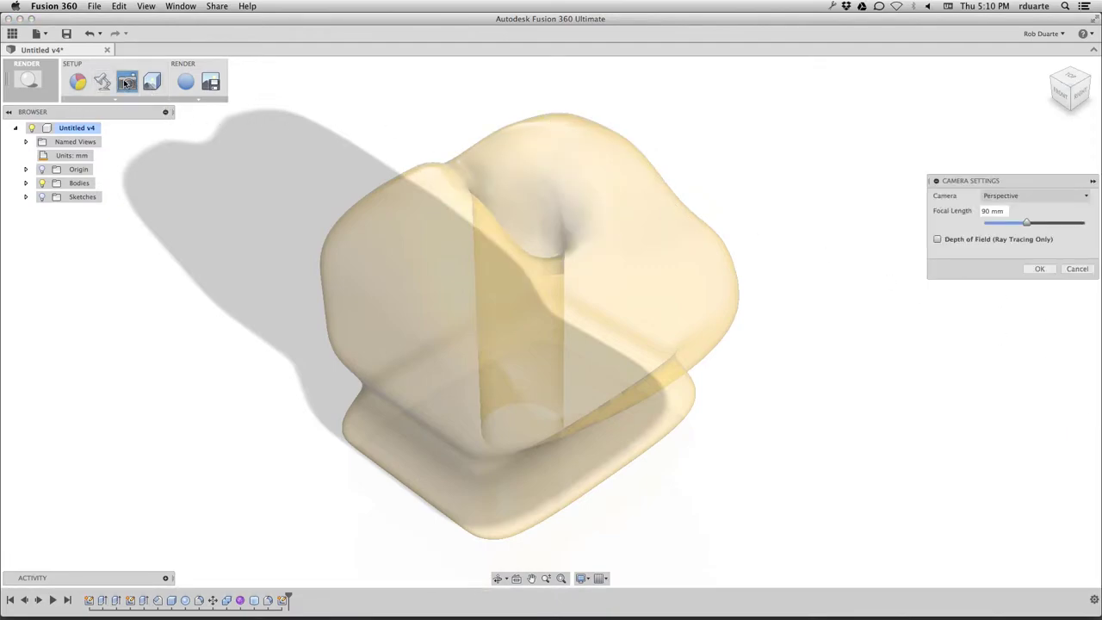
left_click_drag(947, 180, 922, 174)
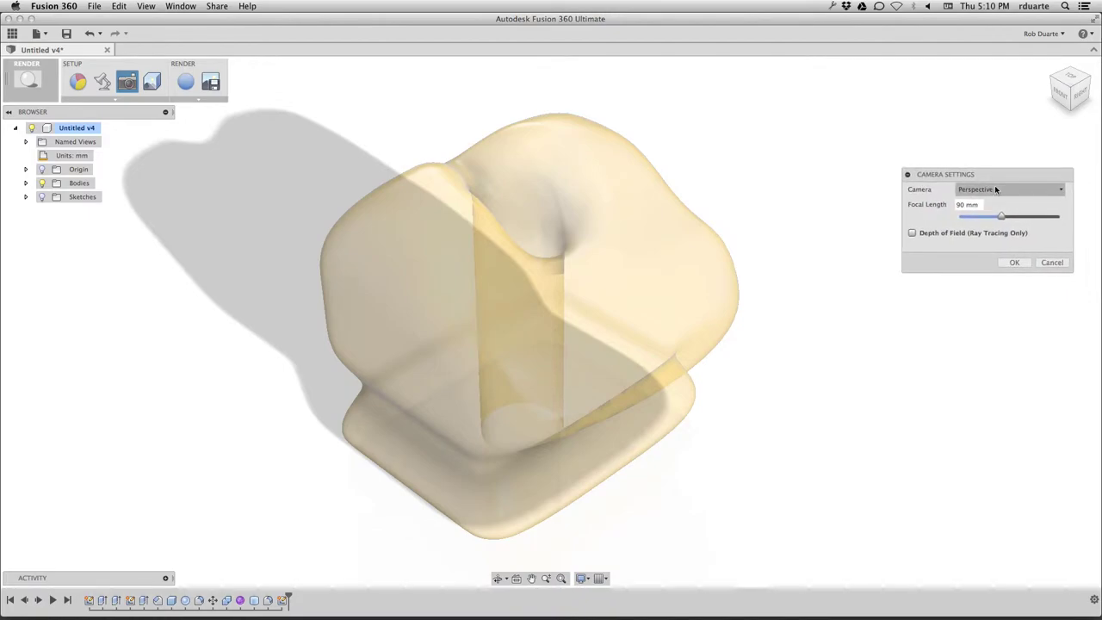
left_click(1012, 190)
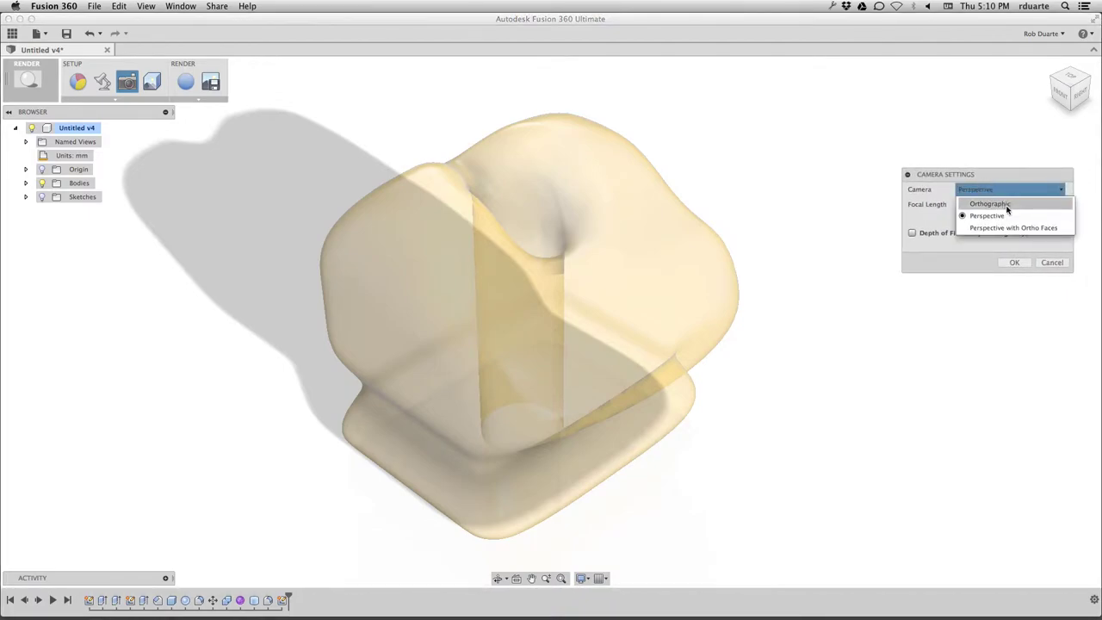
left_click(1004, 199)
left_click(1006, 188)
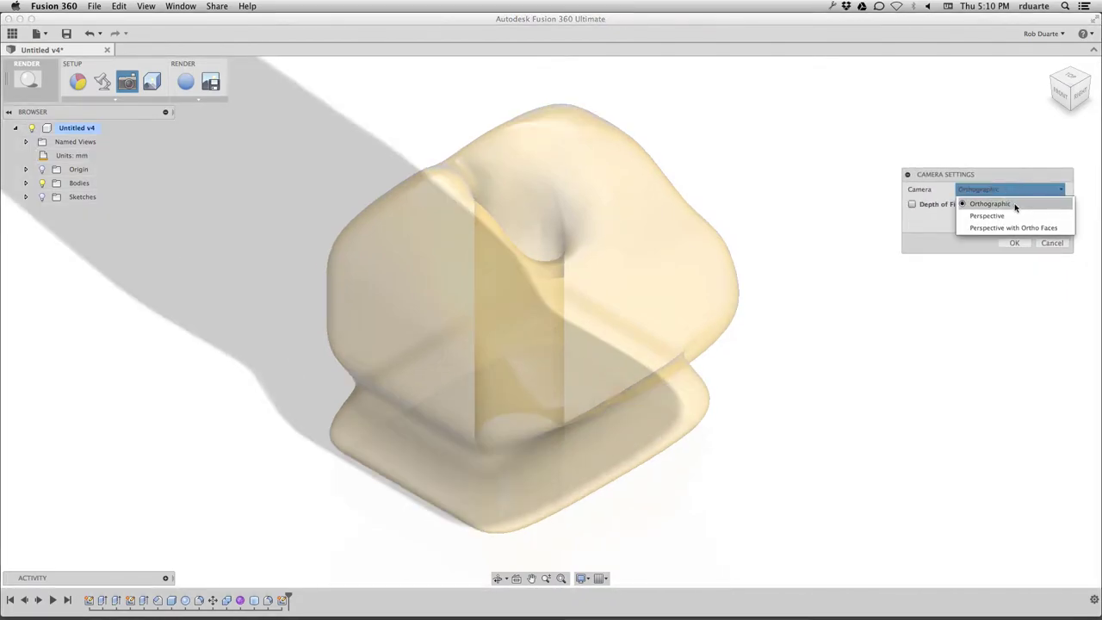
left_click(1013, 215)
left_click(1008, 189)
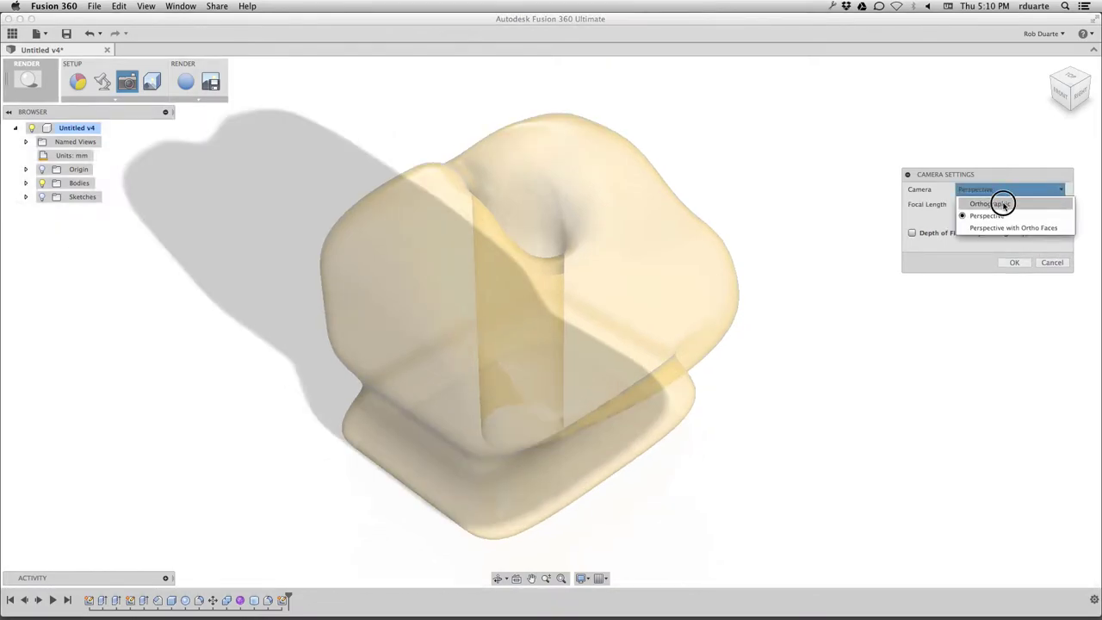
left_click(1004, 205)
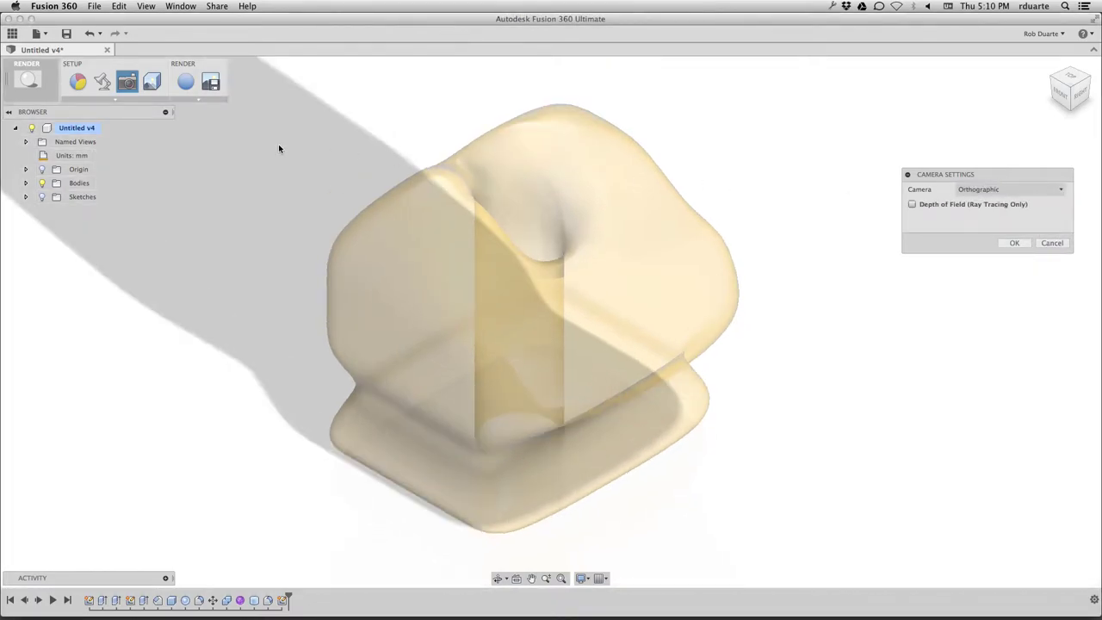
left_click(1004, 189)
left_click(1012, 215)
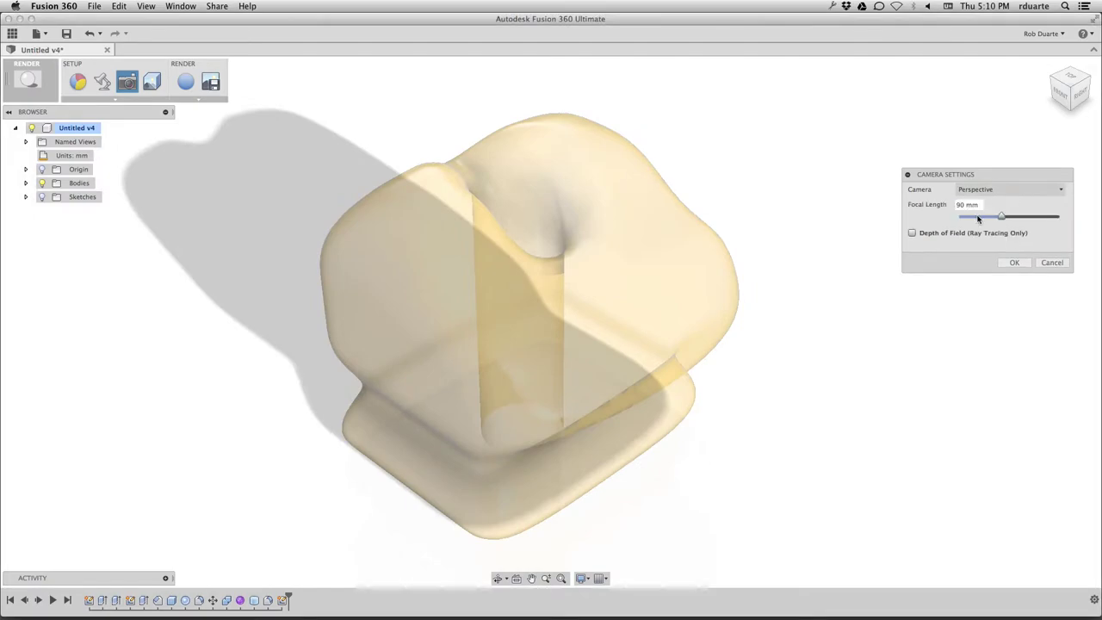
- Try depth of field, then switch it back off
left_click(919, 234)
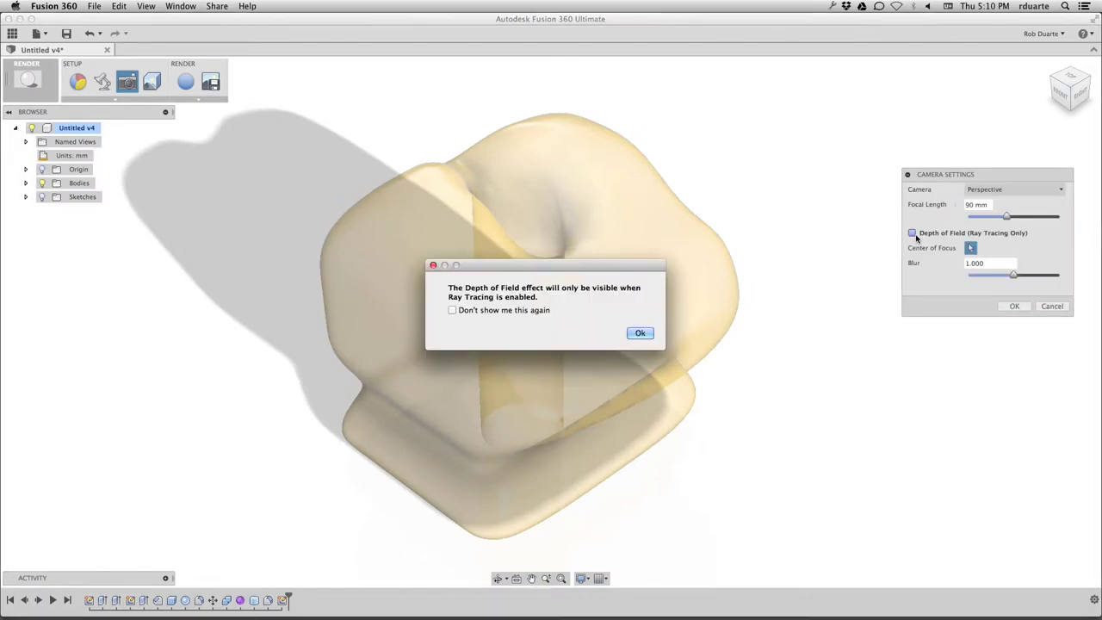
left_click(638, 334)
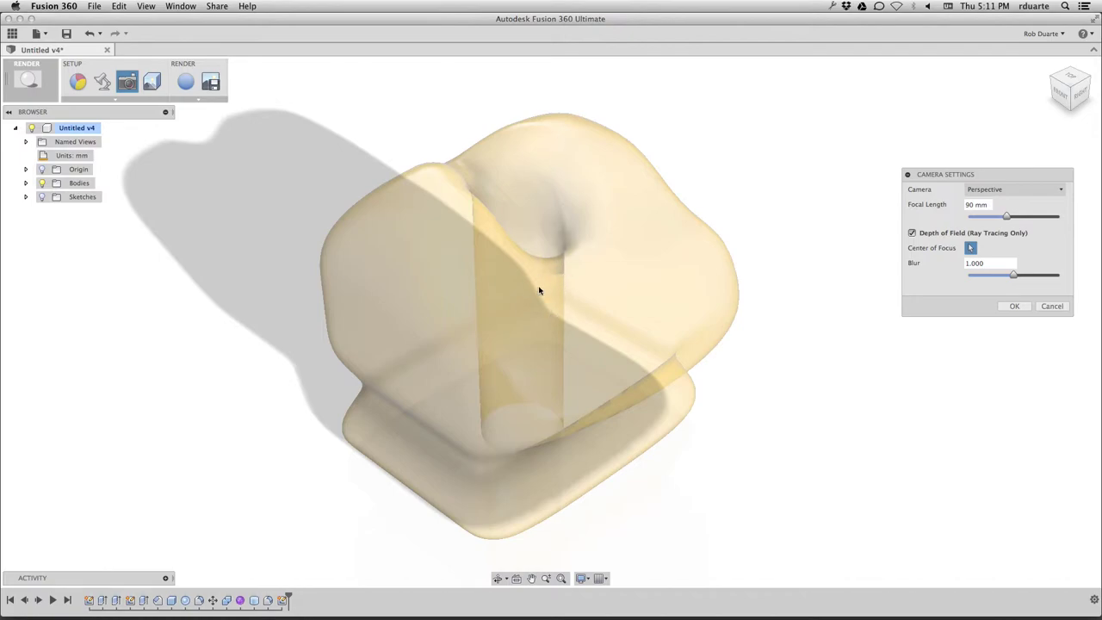
left_click(913, 233)
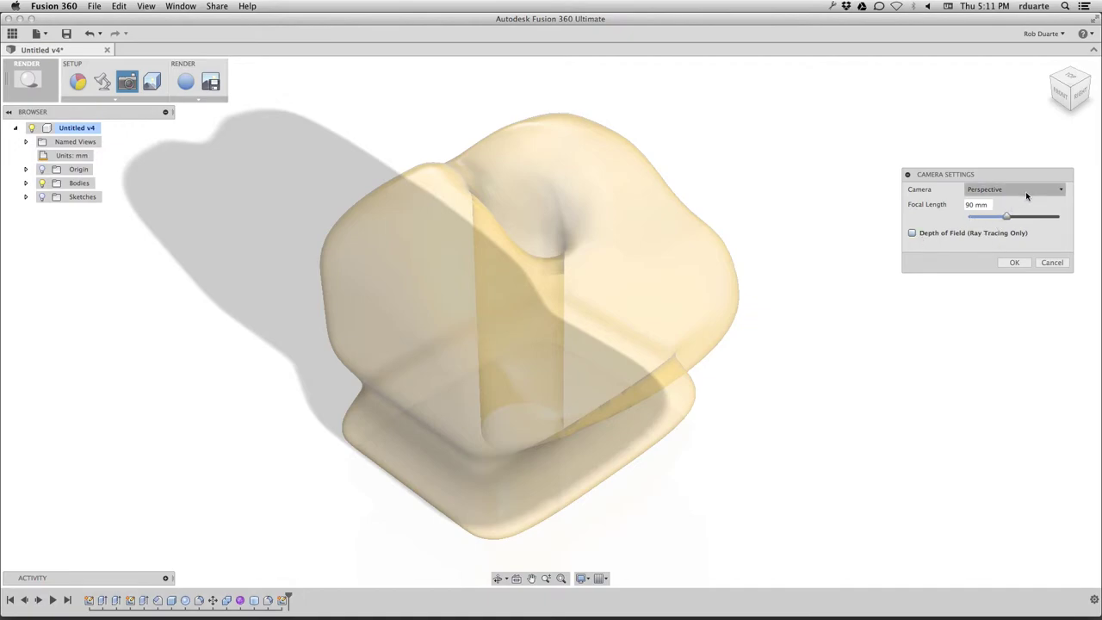
- Apply the 90 mm Perspective camera and ray-trace the orange glass model in the canvas
left_click(1016, 265)
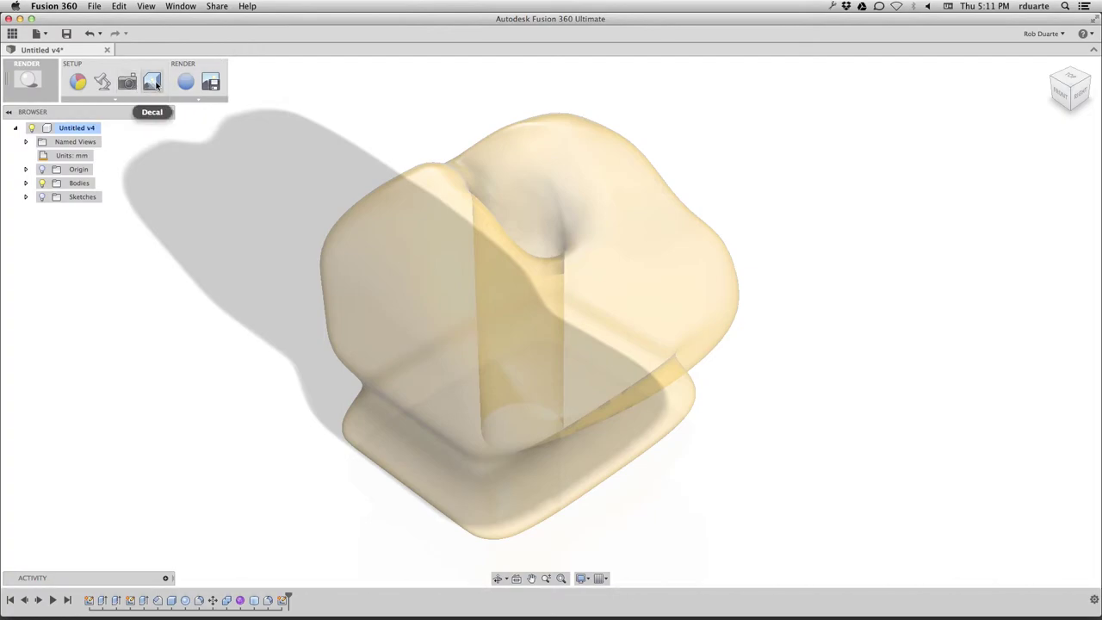
left_click(185, 84)
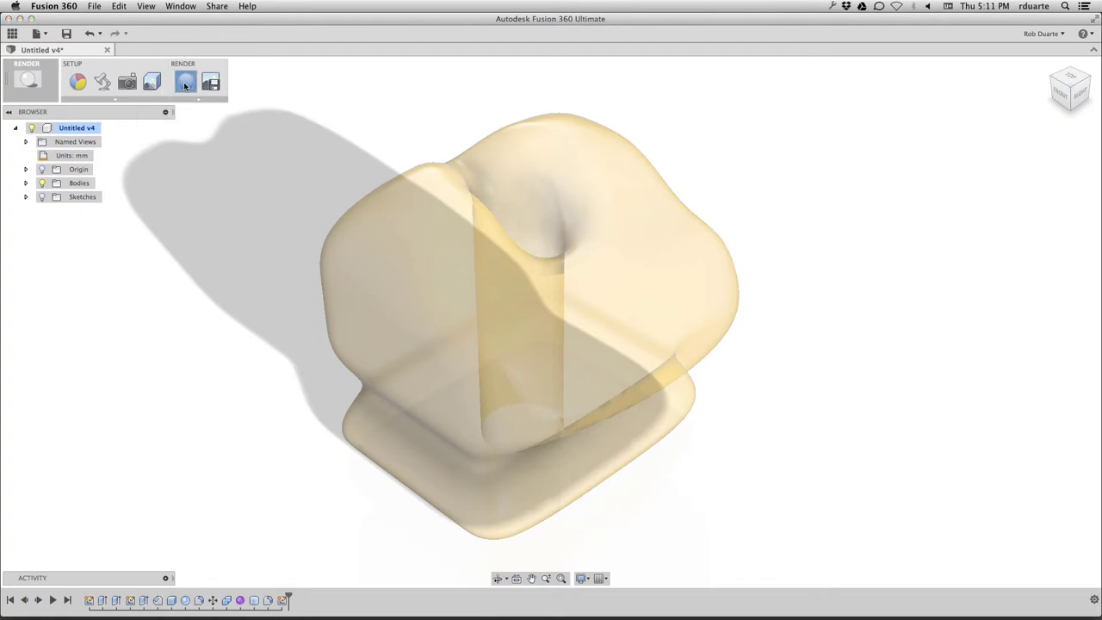